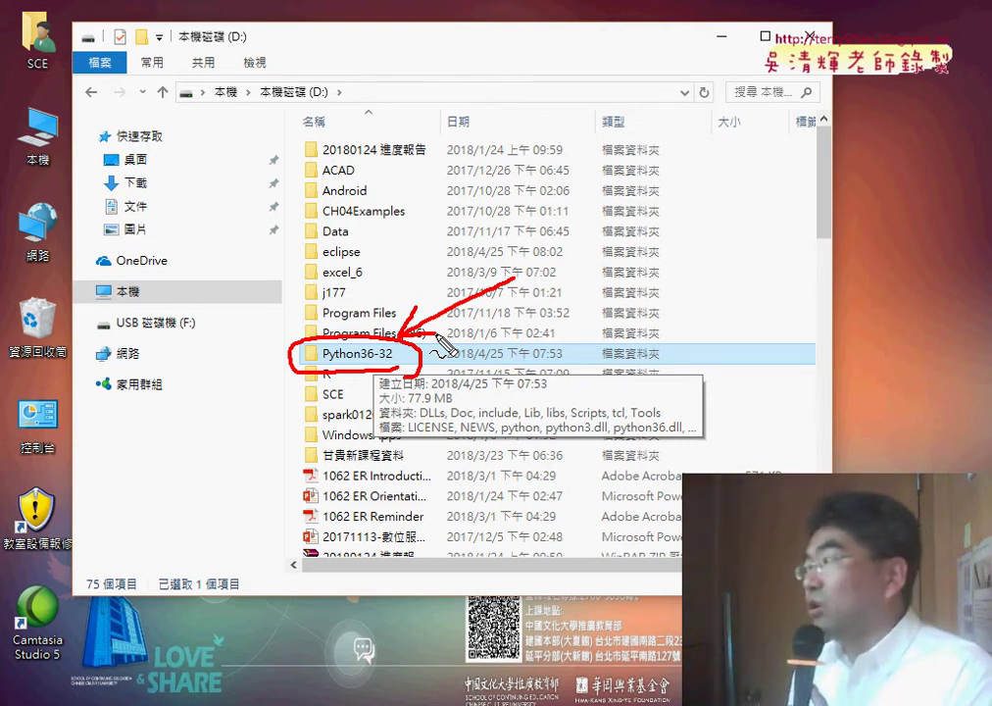
pyautogui.moveTo(291, 231); pyautogui.dragTo(402, 243)
pyautogui.moveTo(510, 176)
pyautogui.mouseDown()
pyautogui.moveTo(393, 245)
pyautogui.moveTo(422, 240)
pyautogui.moveTo(441, 253)
pyautogui.mouseUp()
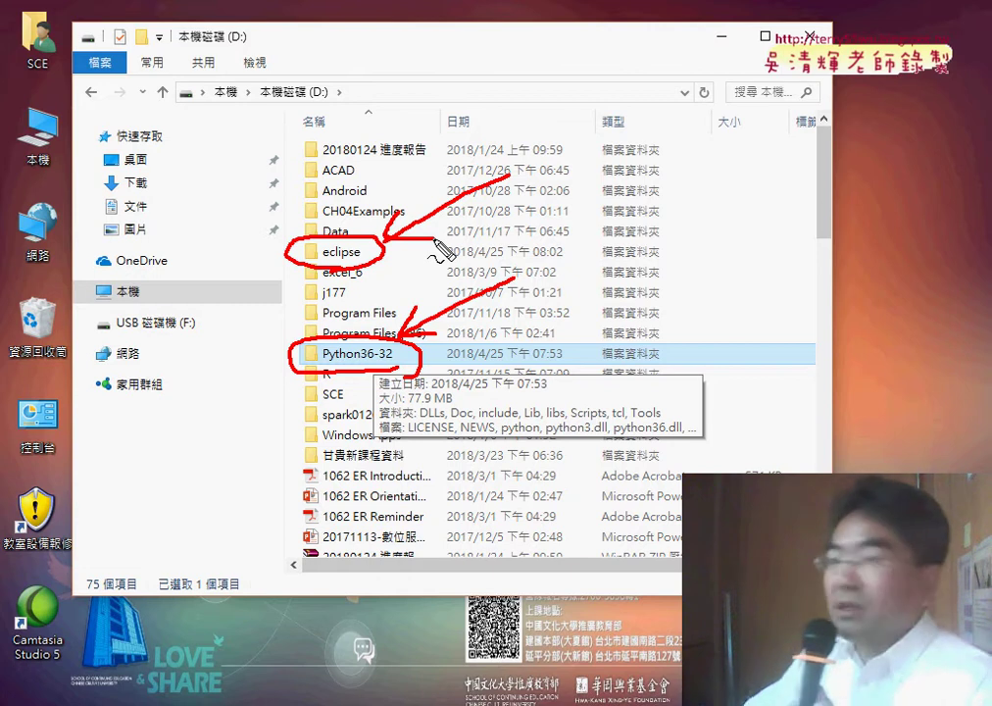
pyautogui.press('Escape')
# - Check the contents of the eclipse folder on drive D: and rename the folder to eclipse_python
pyautogui.doubleClick(350, 259)
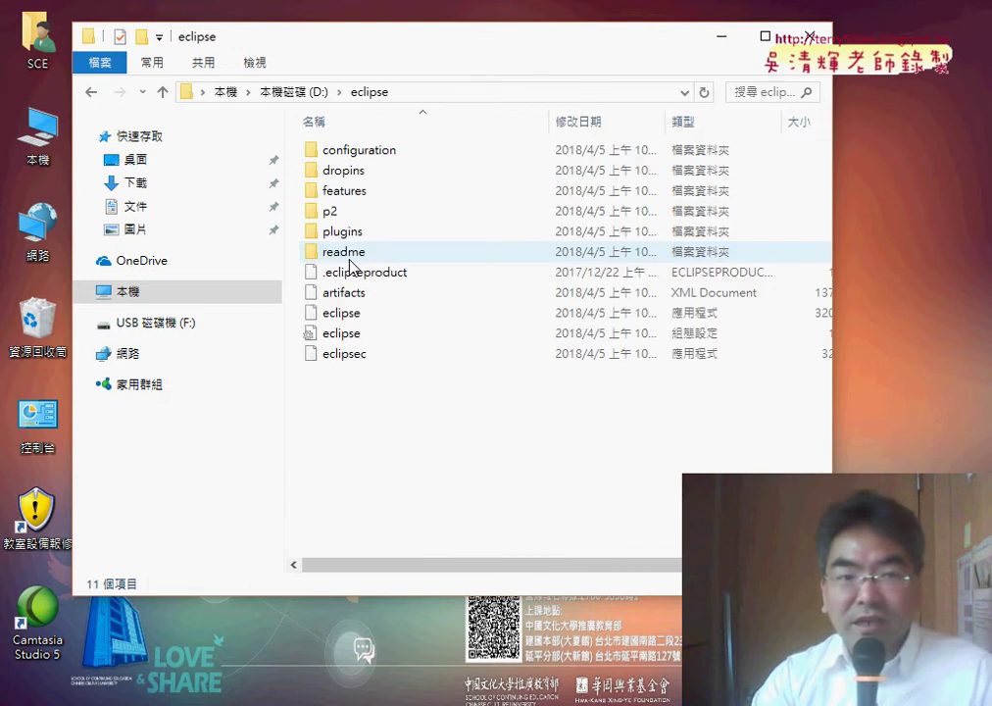
pyautogui.click(90, 92)
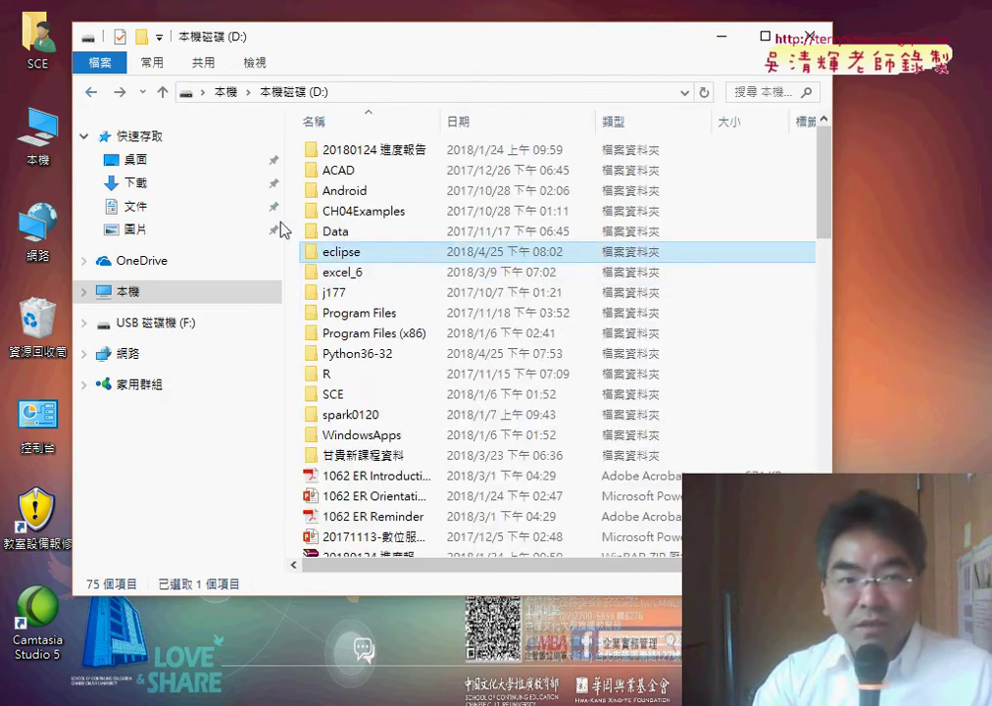
pyautogui.rightClick(351, 252)
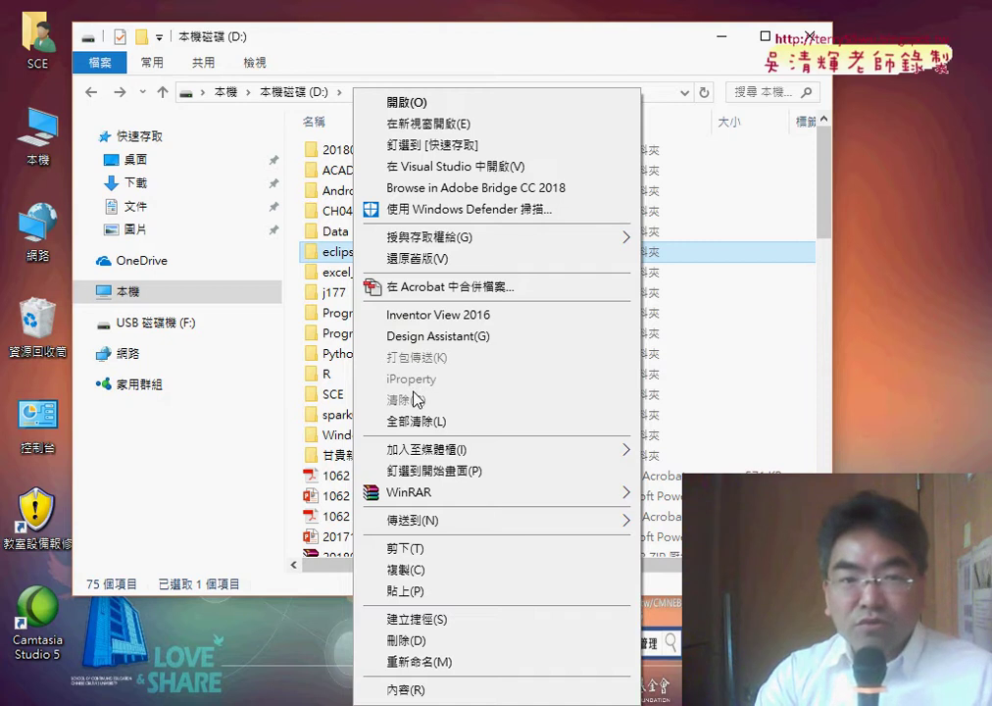
pyautogui.click(457, 662)
pyautogui.click(363, 253)
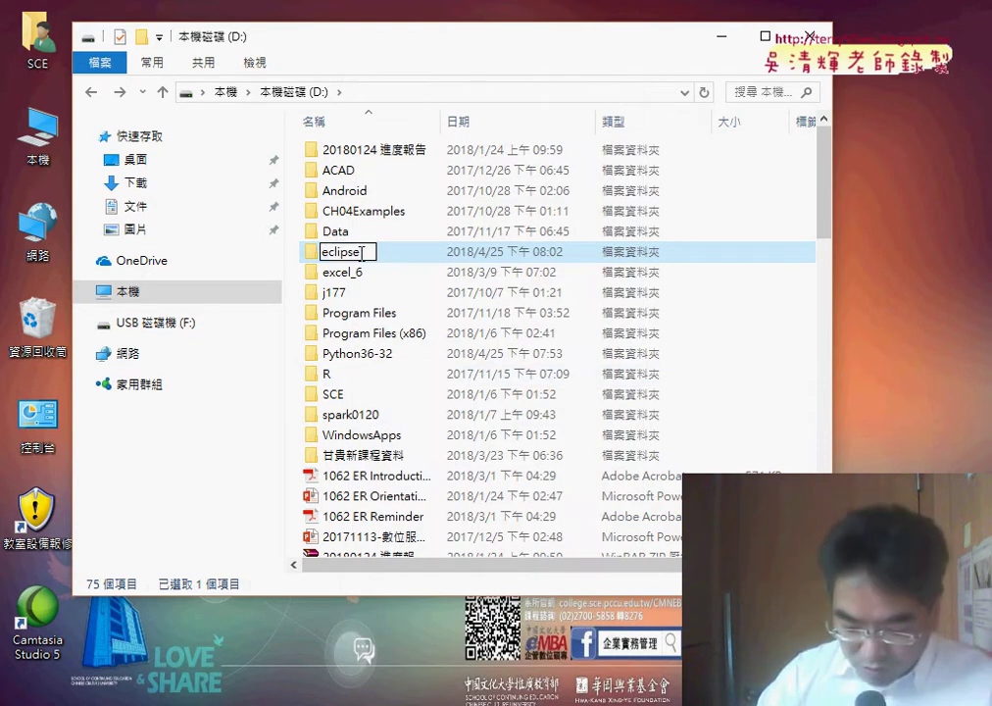
pyautogui.write('1')
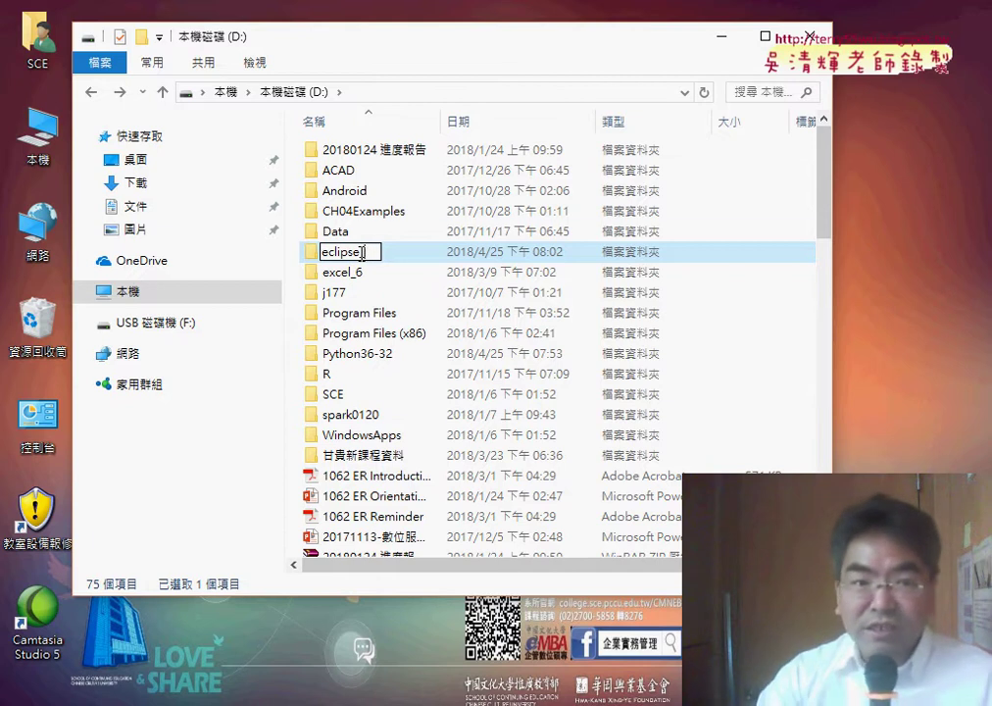
pyautogui.write('ㄨ')
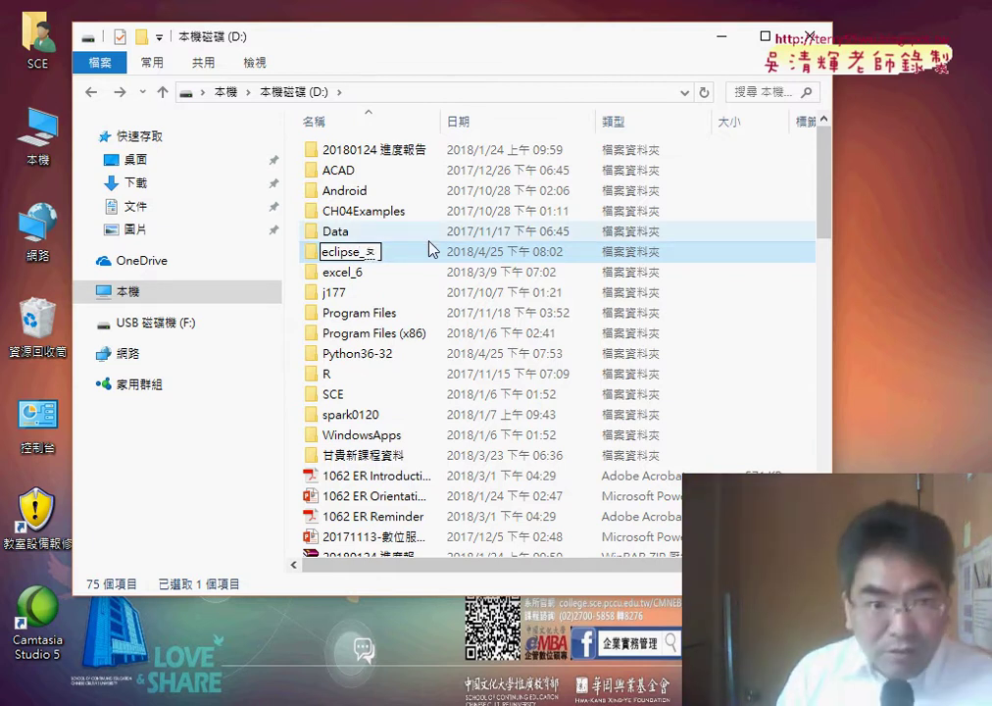
pyautogui.press('BackSpace')
pyautogui.write('python')
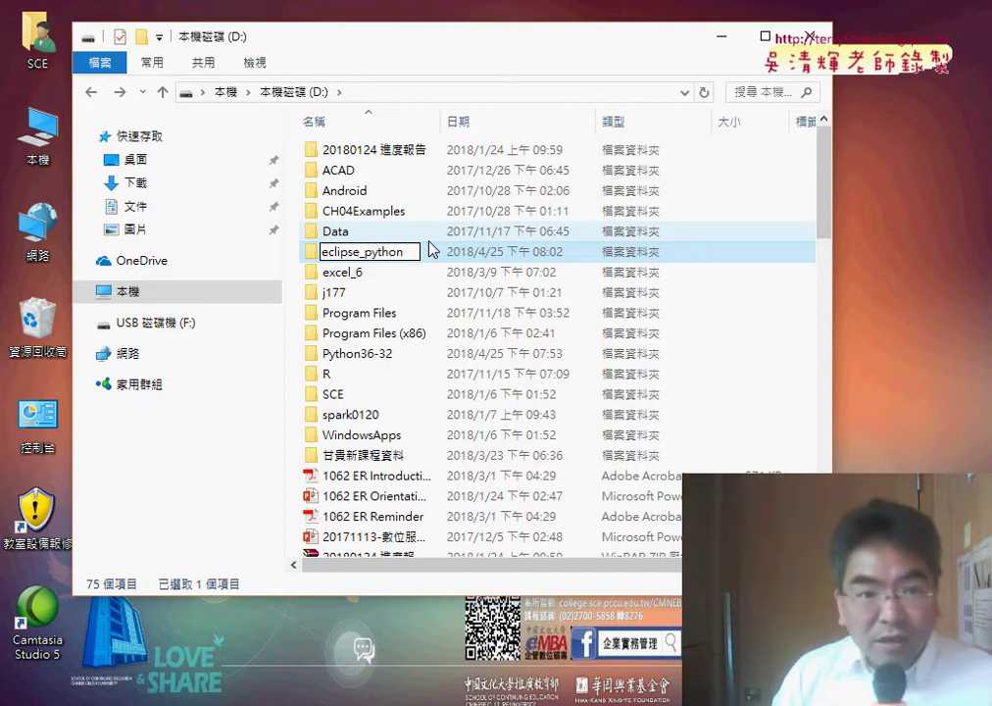
pyautogui.press('Return')
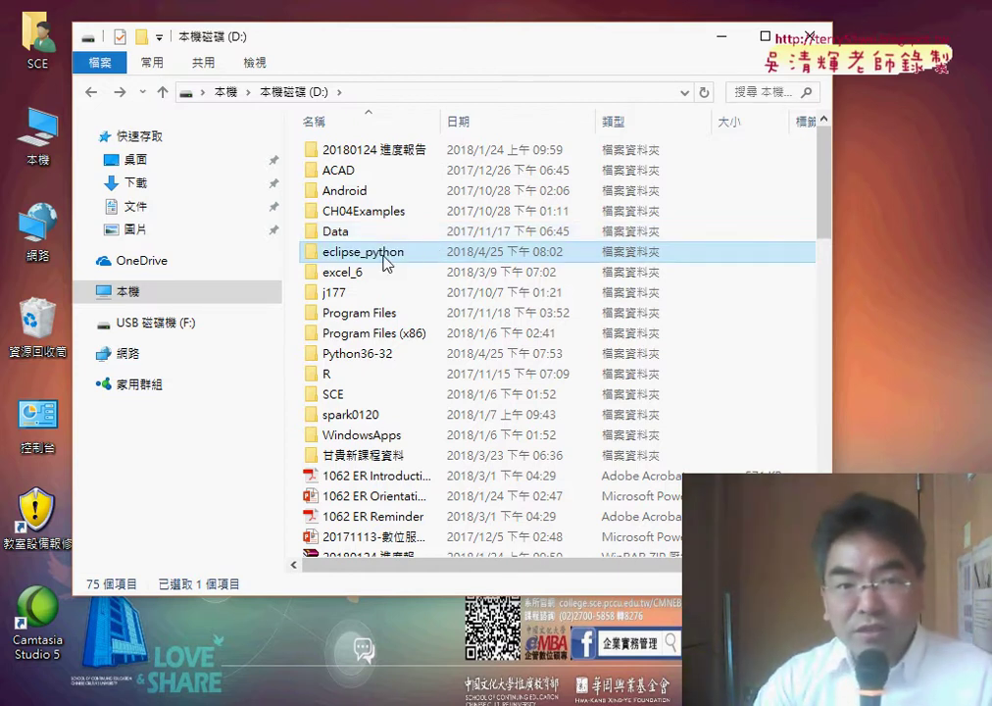
# - Launch the eclipse application from the eclipse_python folder
pyautogui.doubleClick(384, 257)
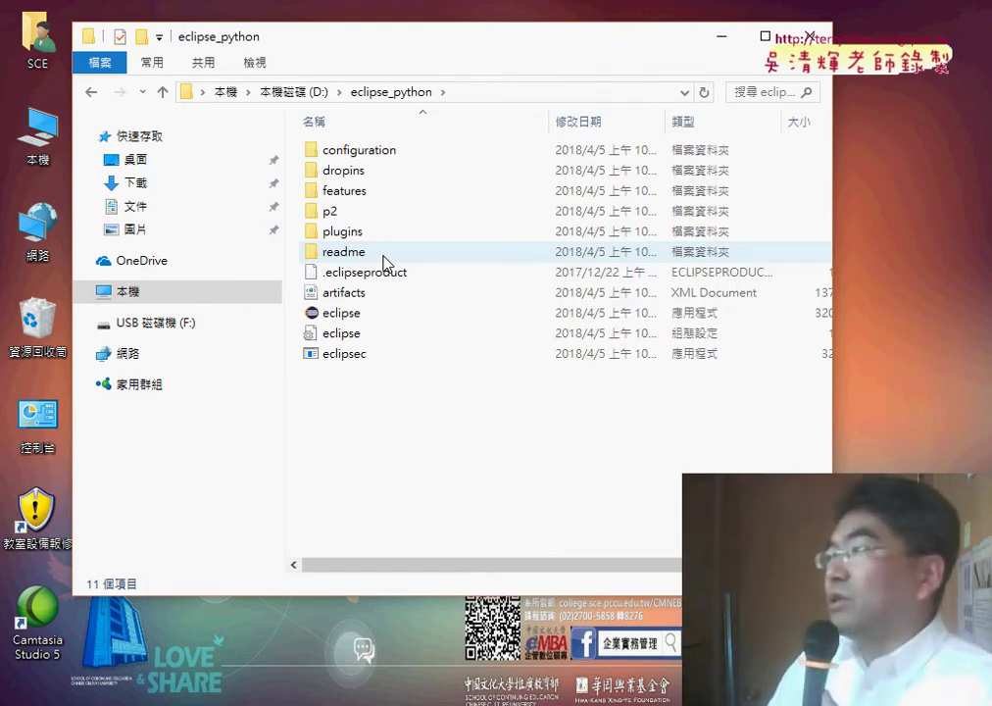
pyautogui.doubleClick(368, 313)
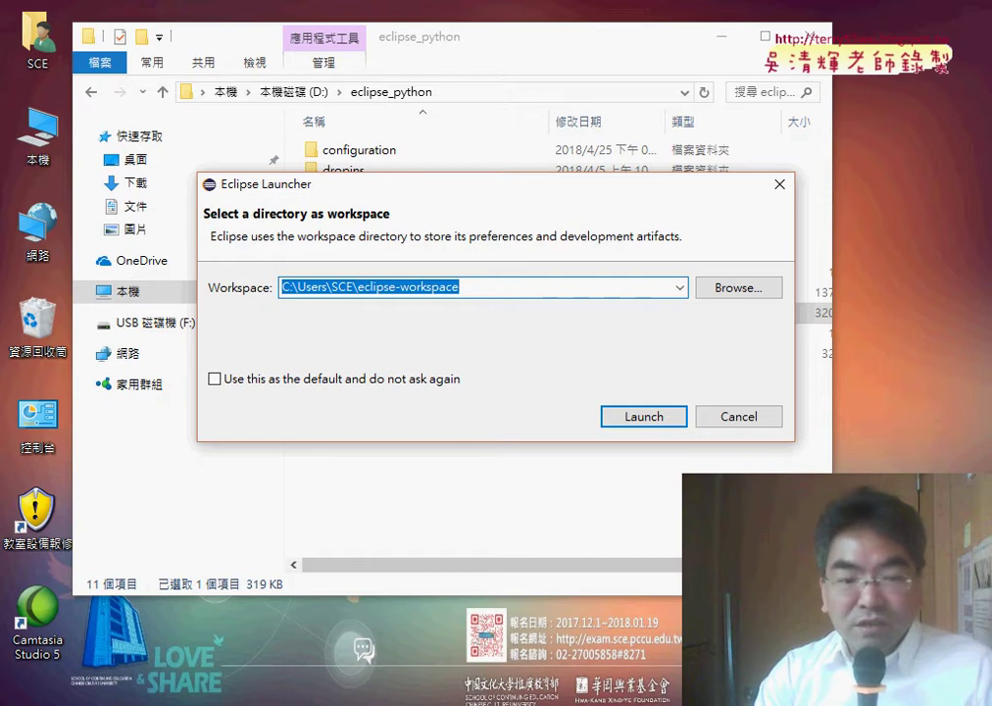
# - Switch to Chrome, show Oracle's Java SE technologies page and decline the chat assistant offer
pyautogui.click(260, 618)
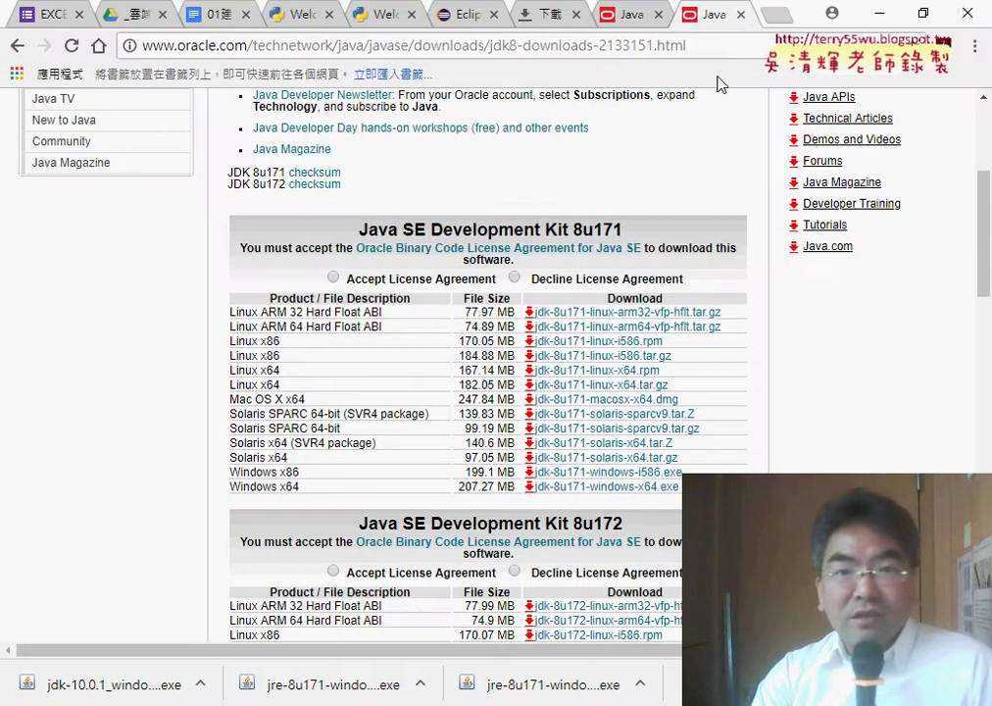
pyautogui.click(611, 17)
pyautogui.scroll(10, 235, 245)
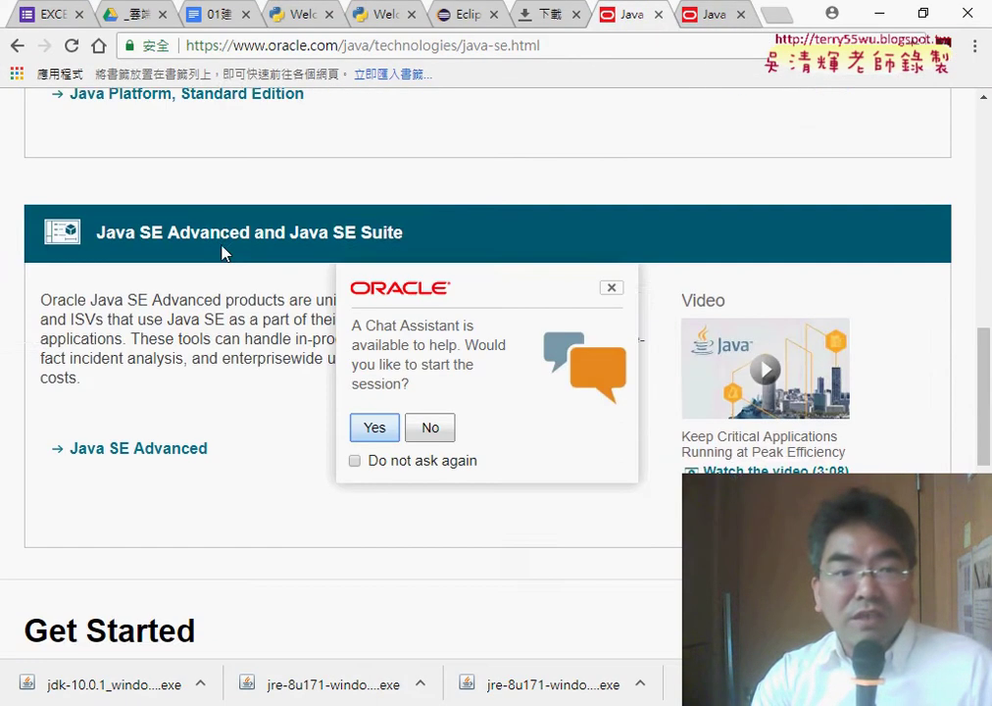
pyautogui.click(433, 430)
pyautogui.scroll(4, 343, 317)
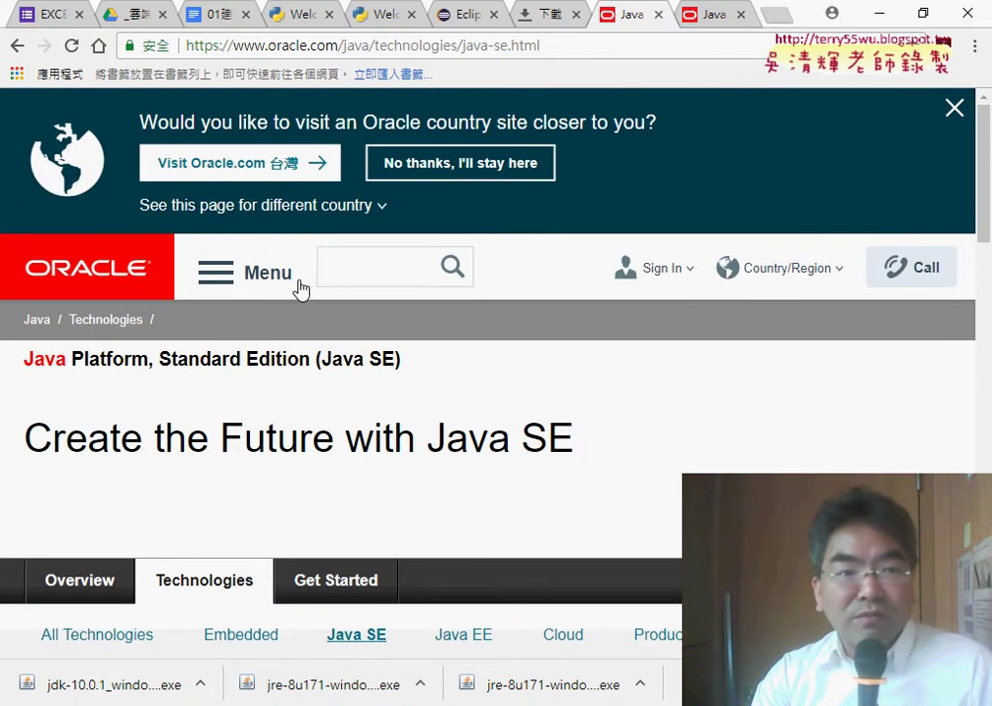
pyautogui.click(328, 47)
pyautogui.click(341, 45)
pyautogui.moveTo(345, 45); pyautogui.dragTo(744, 64)
pyautogui.press('BackSpace')
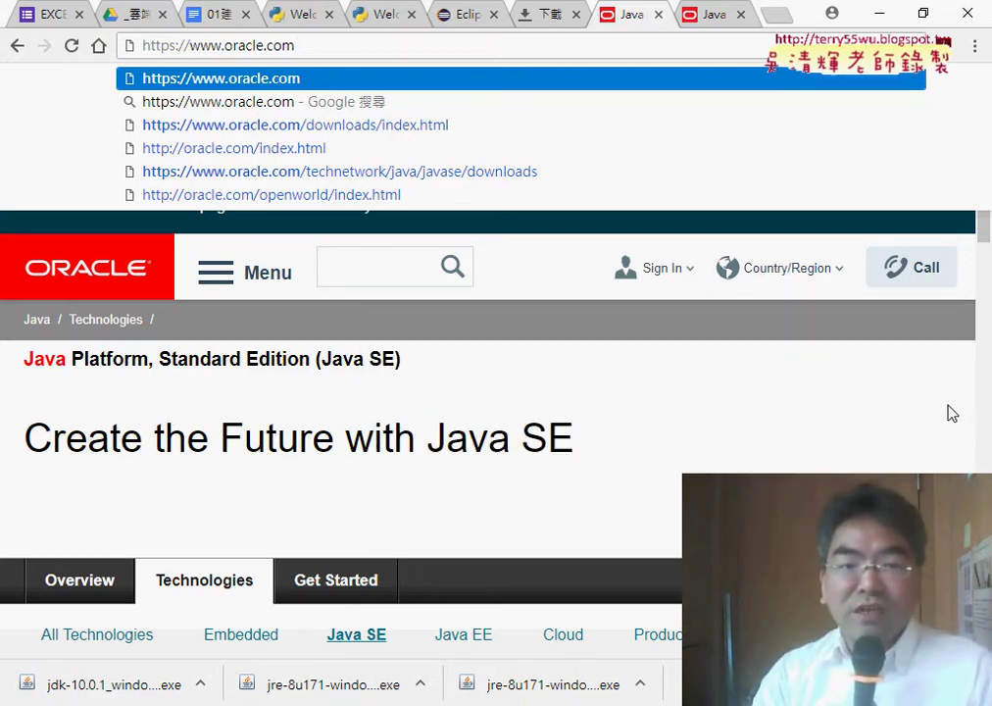
pyautogui.click(689, 414)
# - Open the Java SE page from the Java category of Oracle's site navigation
pyautogui.click(210, 281)
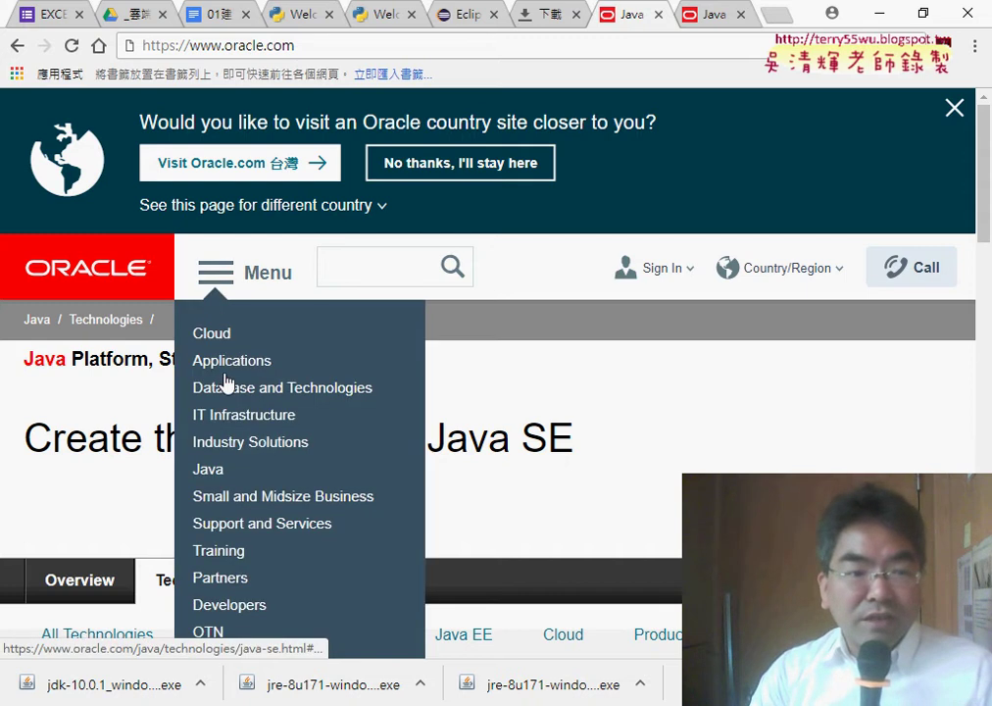
pyautogui.moveTo(223, 471)
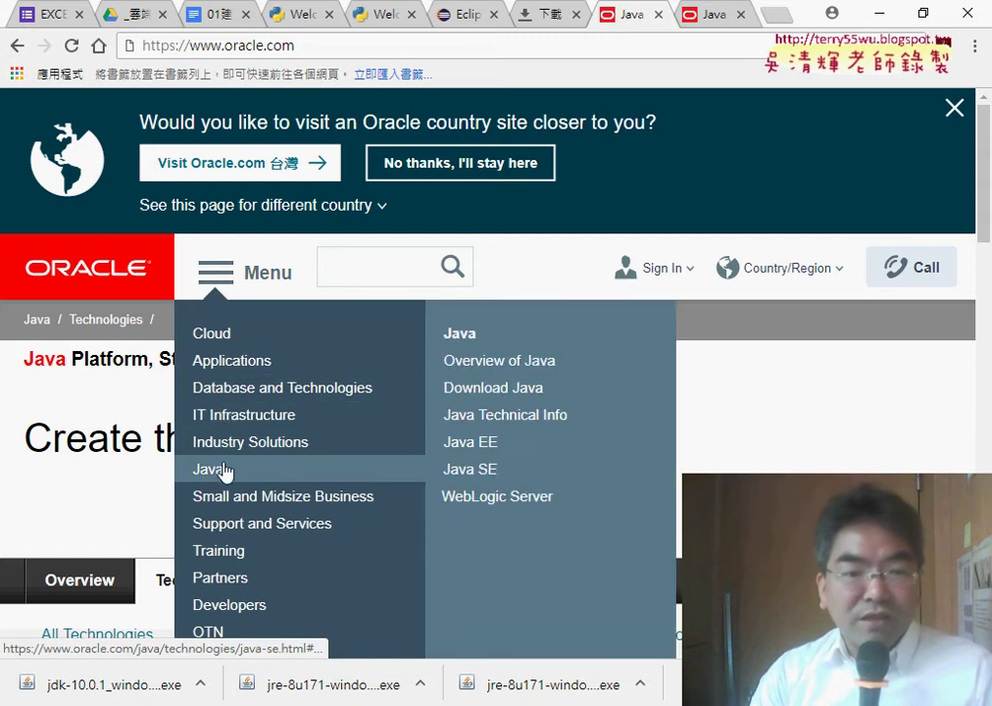
pyautogui.click(477, 475)
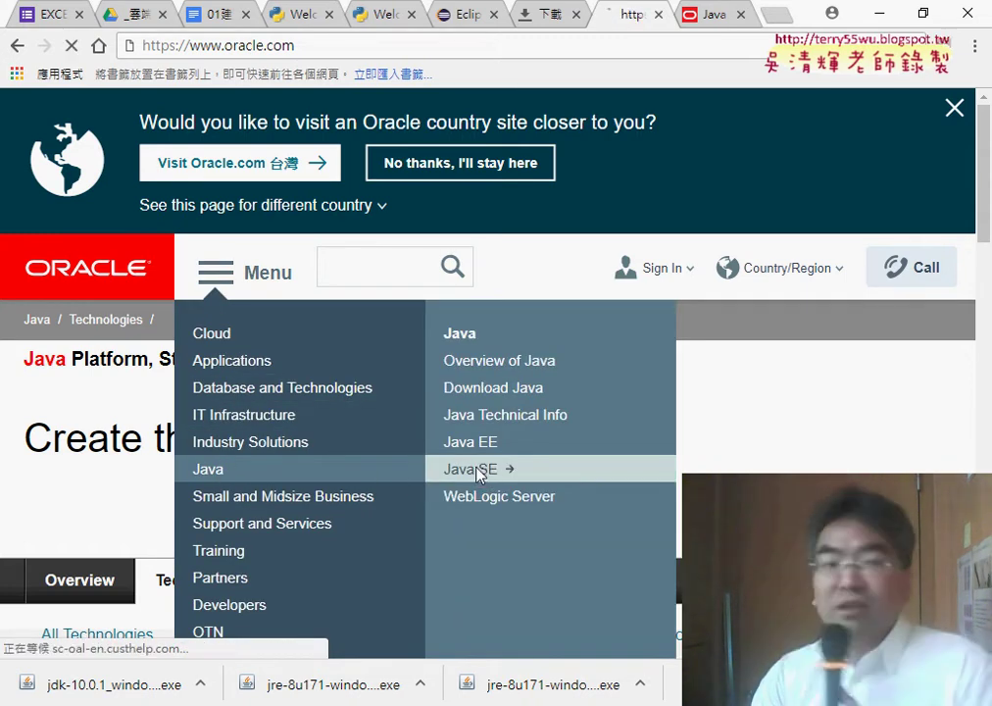
# - Open the Download Java SE for Developers page from the Get Started section
pyautogui.scroll(-3, 589, 456)
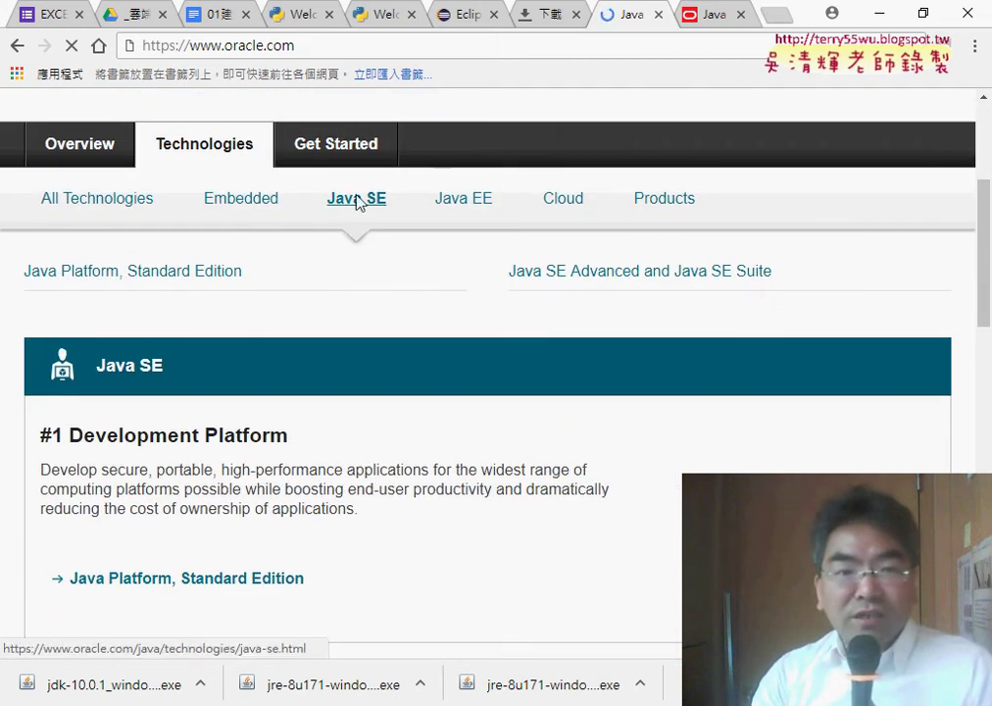
pyautogui.scroll(-5, 399, 370)
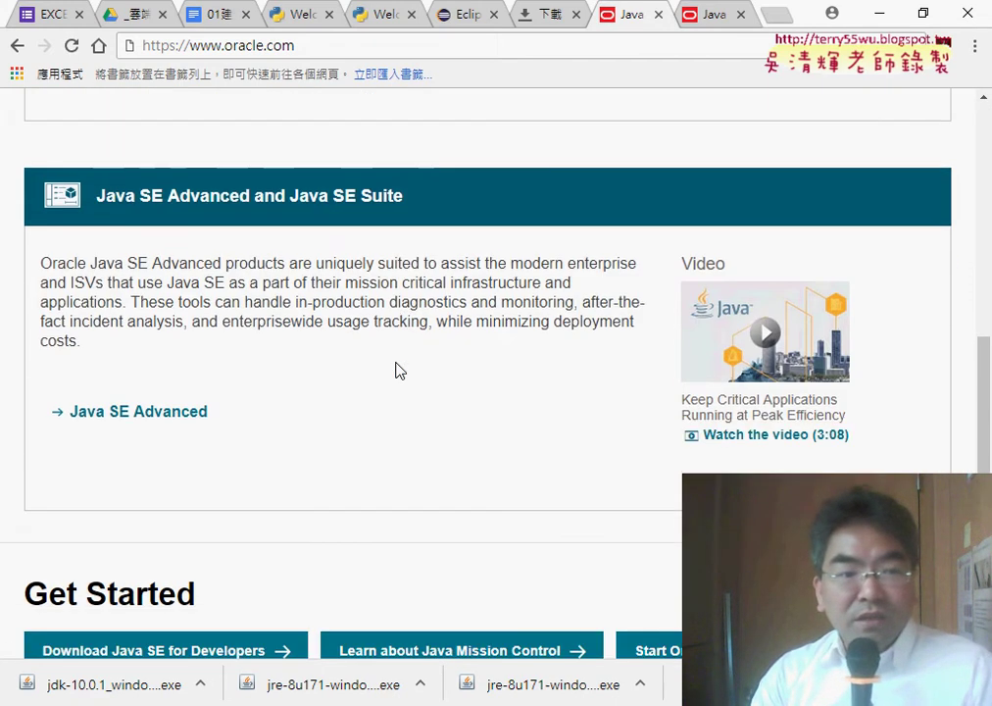
pyautogui.scroll(2, 400, 369)
pyautogui.scroll(4, 399, 369)
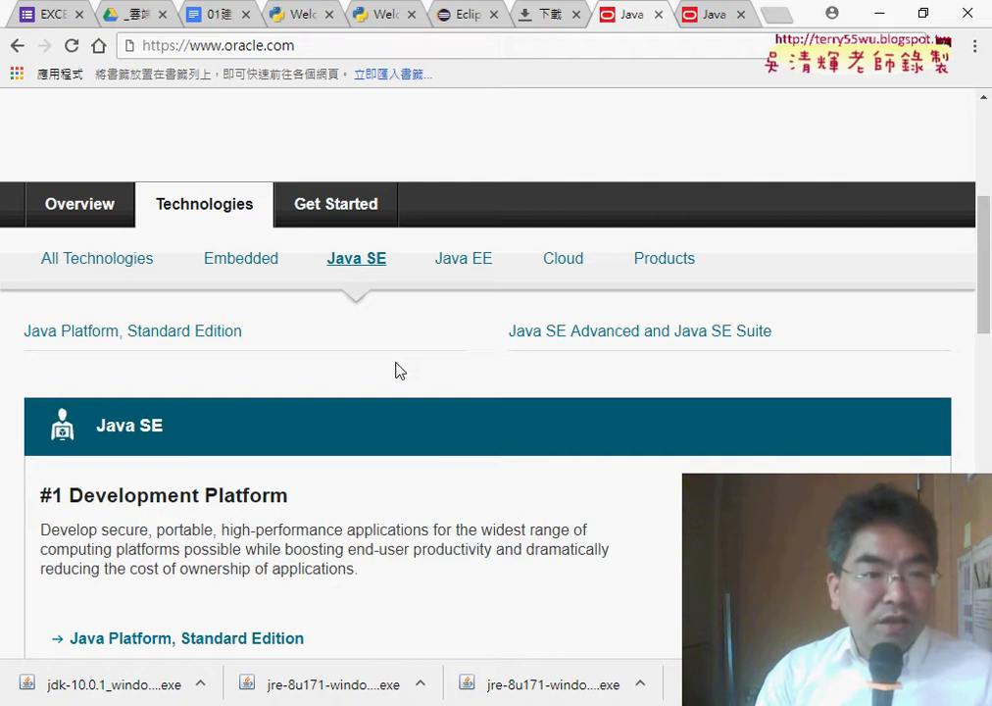
pyautogui.scroll(-4, 385, 392)
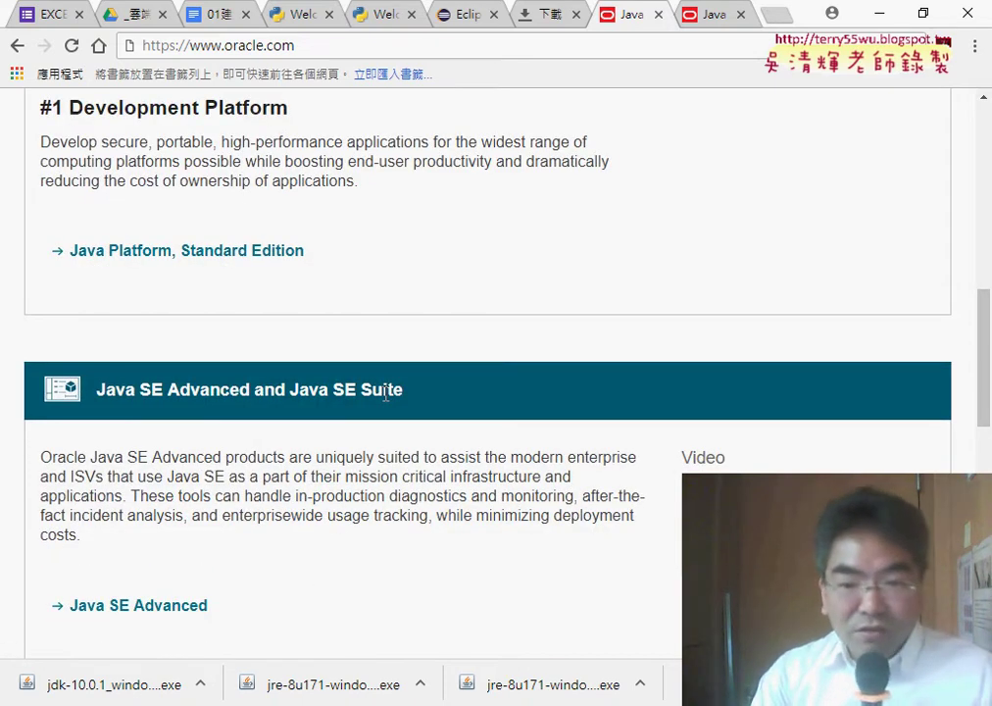
pyautogui.scroll(3, 385, 392)
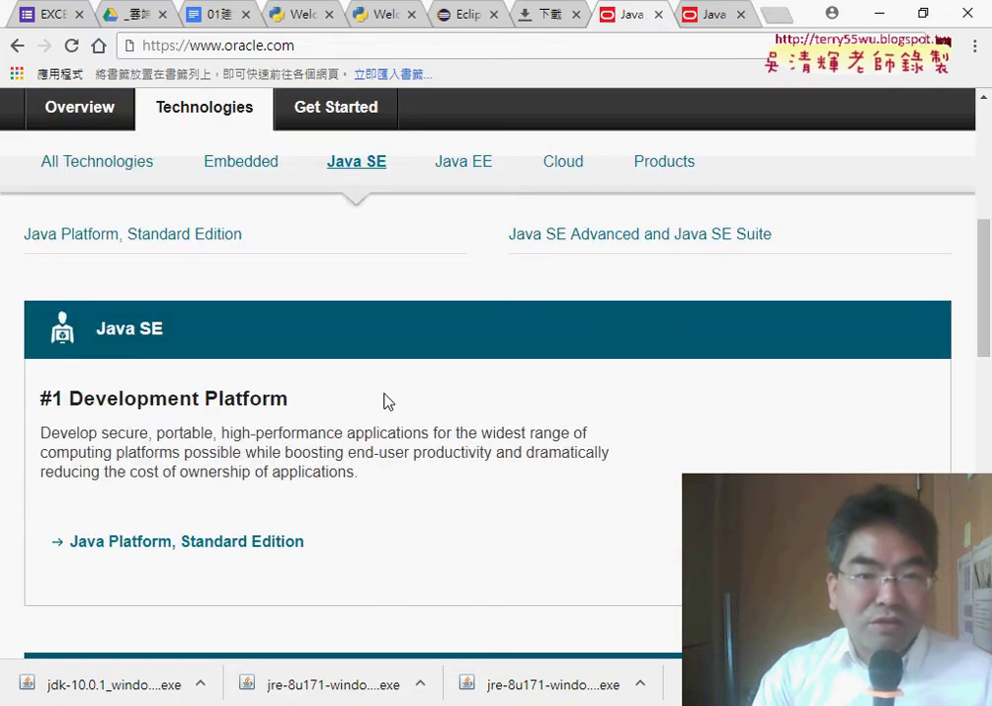
pyautogui.scroll(2, 385, 400)
pyautogui.scroll(-3, 386, 400)
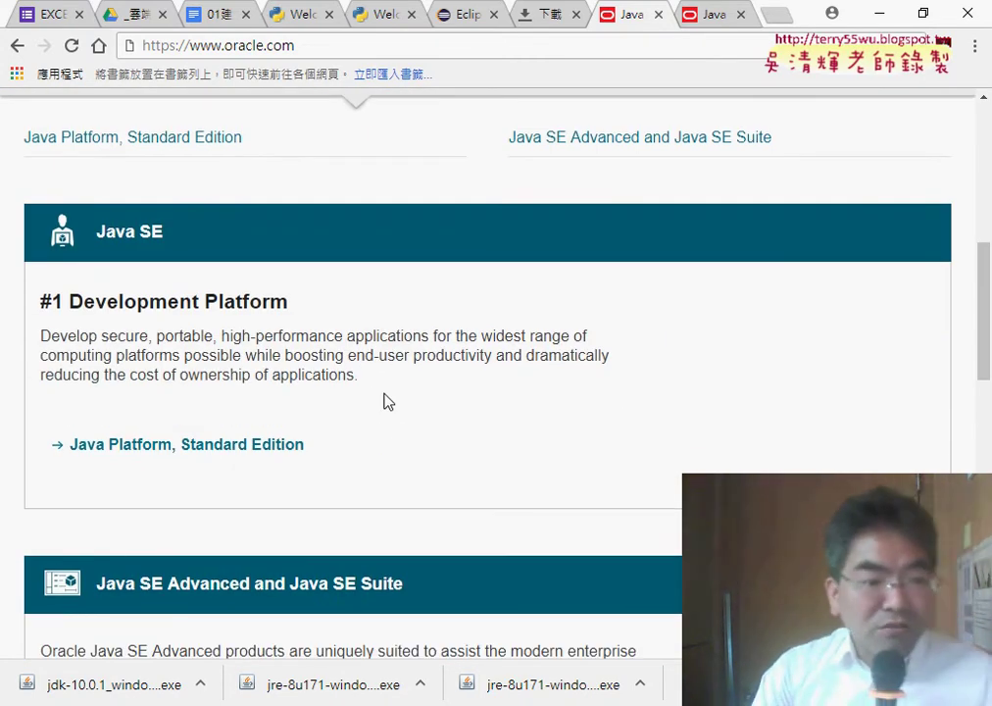
pyautogui.scroll(-3, 385, 400)
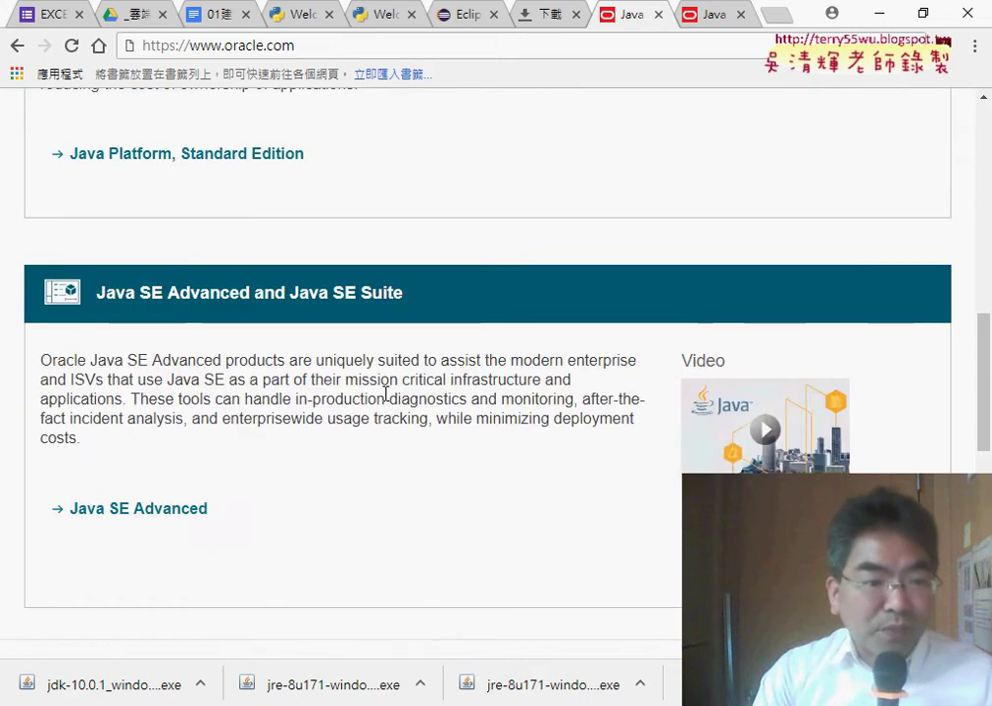
pyautogui.scroll(-3, 386, 397)
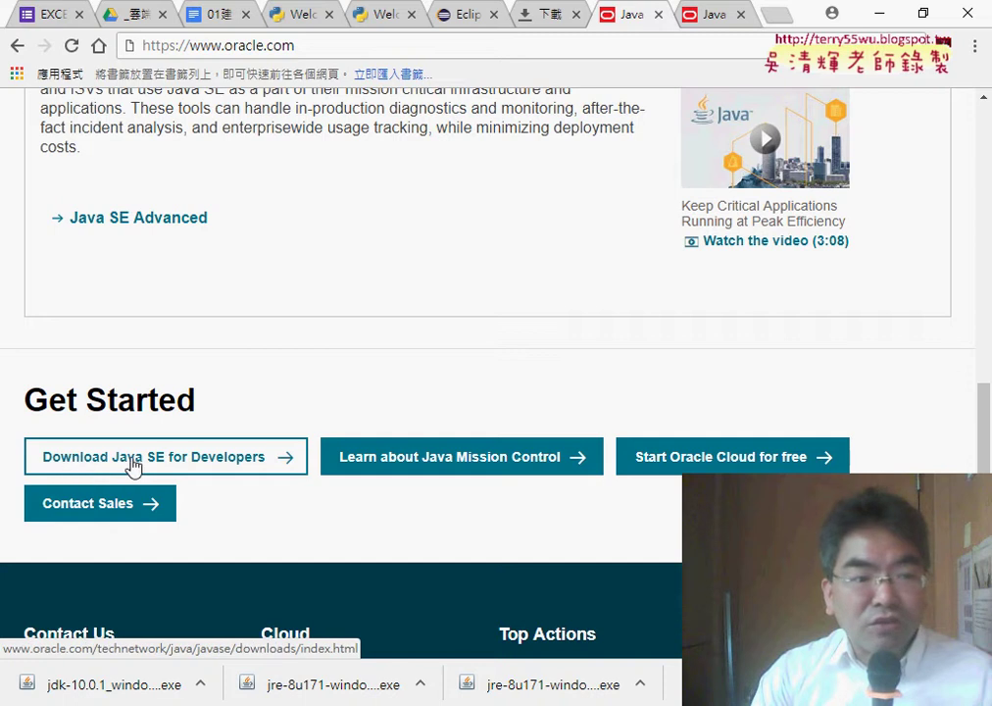
pyautogui.click(226, 461)
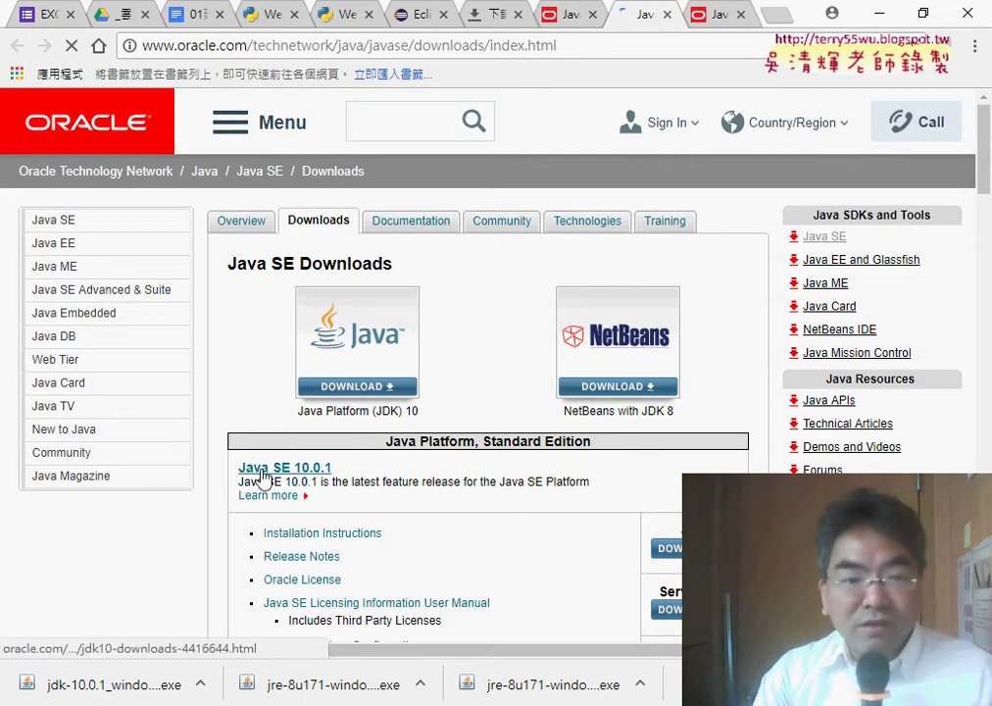
# - Compare the Java SE 10.0.1 and Java SE 8u171/8u172 releases on the Java SE Downloads page
pyautogui.moveTo(237, 470); pyautogui.dragTo(342, 472)
pyautogui.scroll(-9, 431, 483)
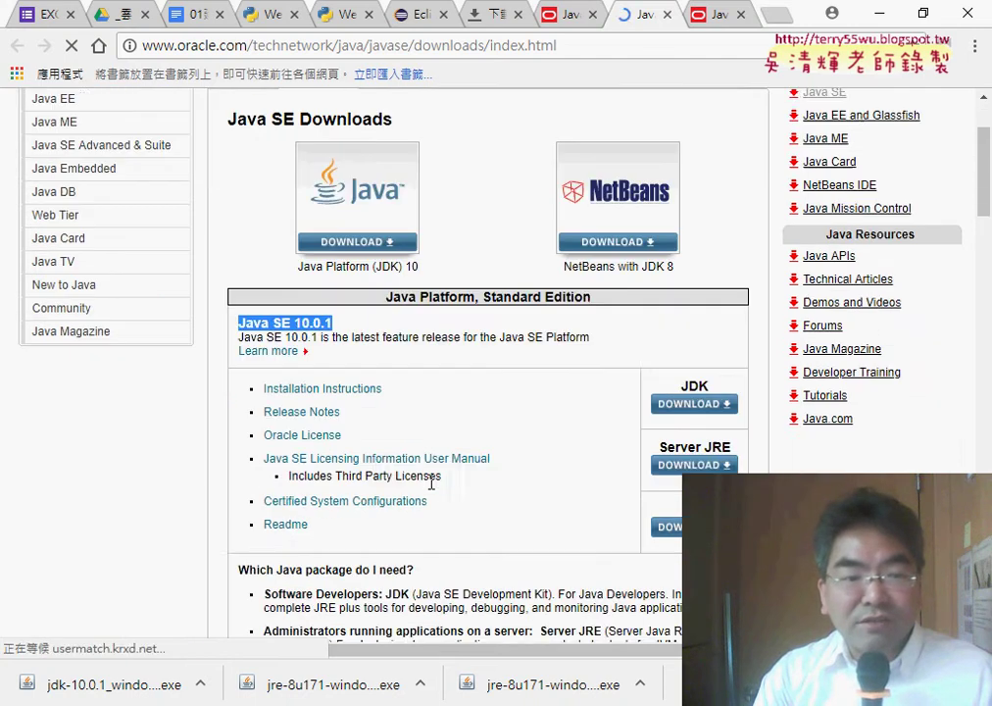
pyautogui.moveTo(234, 222); pyautogui.dragTo(385, 226)
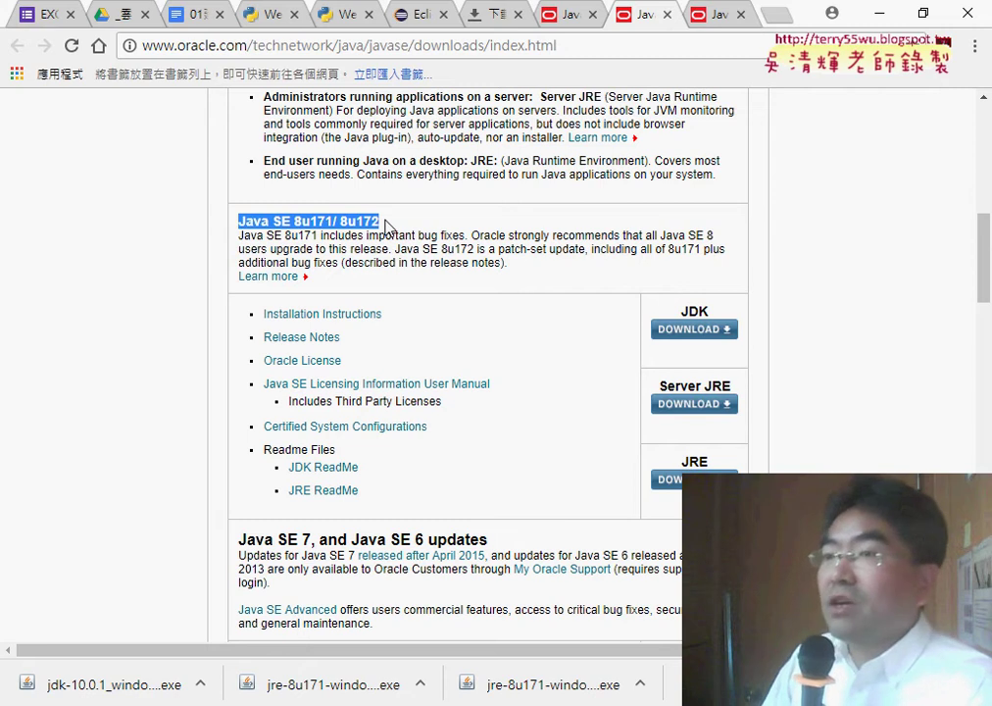
pyautogui.scroll(3, 385, 226)
pyautogui.scroll(3, 385, 225)
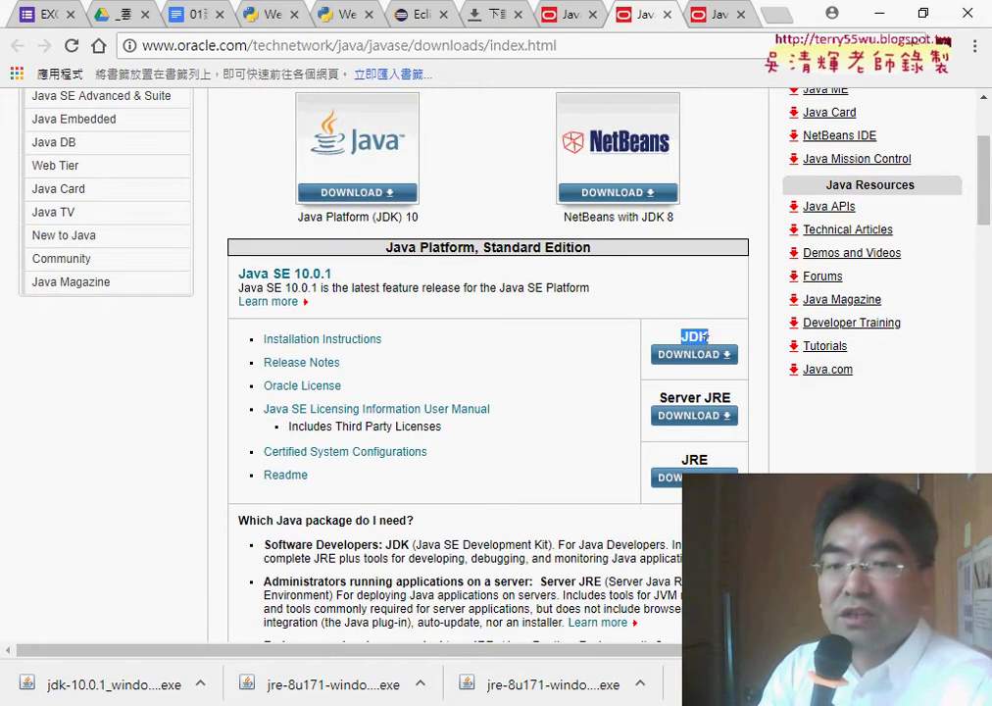
# - View the JDK downloads for Java SE 10.0.1 and check the Windows installer's platform in its file name
pyautogui.click(701, 353)
pyautogui.scroll(-3, 676, 366)
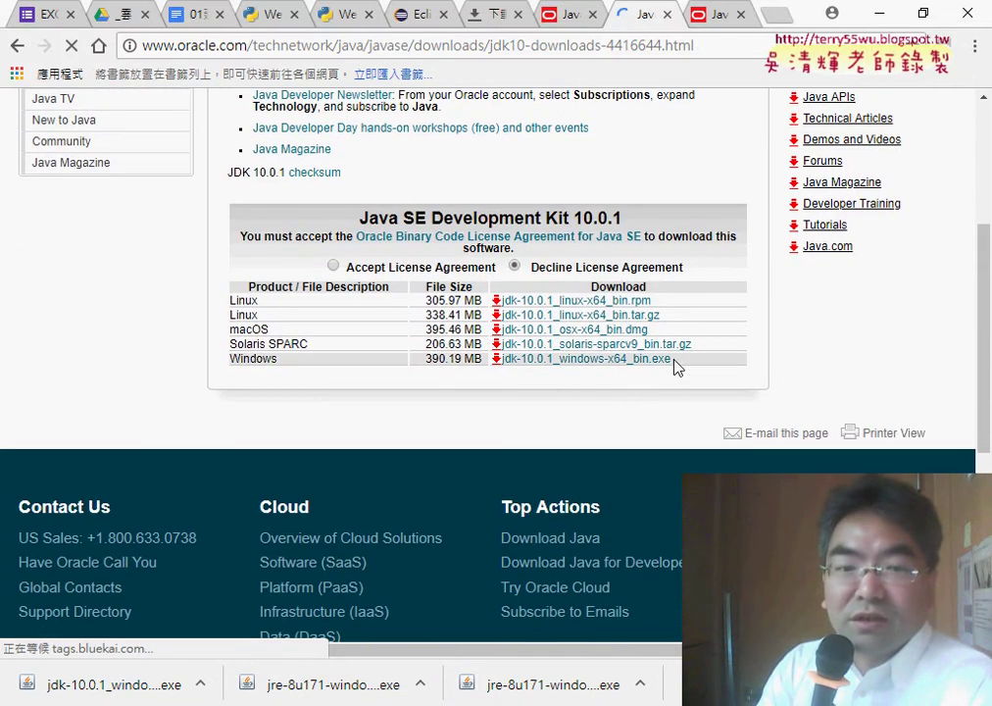
pyautogui.moveTo(680, 365); pyautogui.dragTo(608, 364)
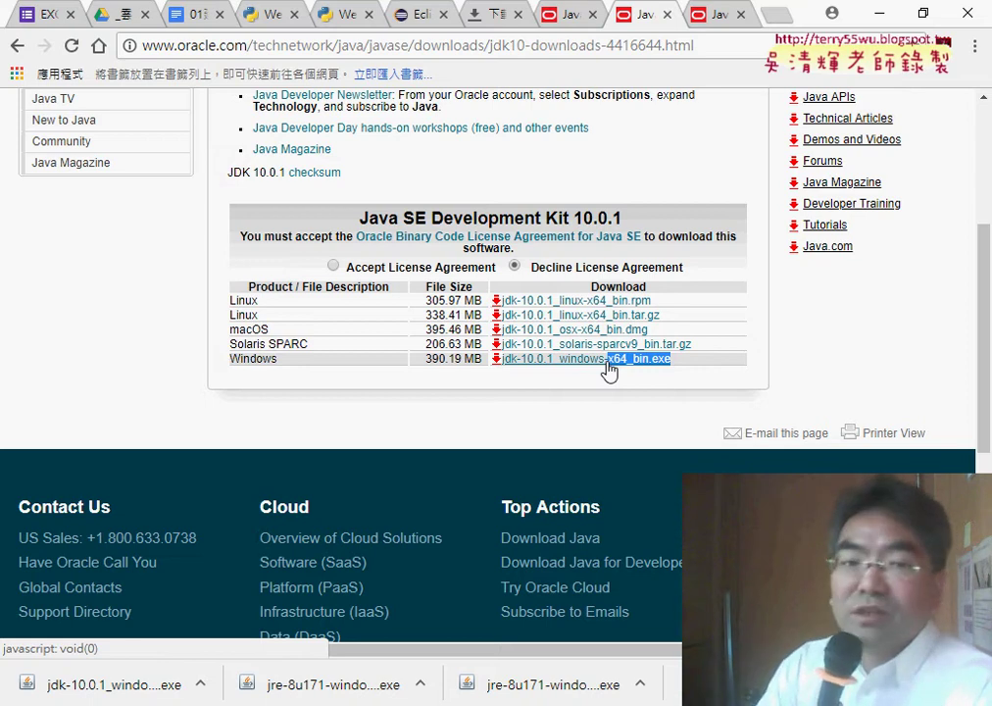
# - Return to the Java SE Downloads page and open the JDK download page for Java SE 8u171/8u172
pyautogui.click(17, 45)
pyautogui.scroll(-2, 332, 321)
pyautogui.scroll(-4, 338, 329)
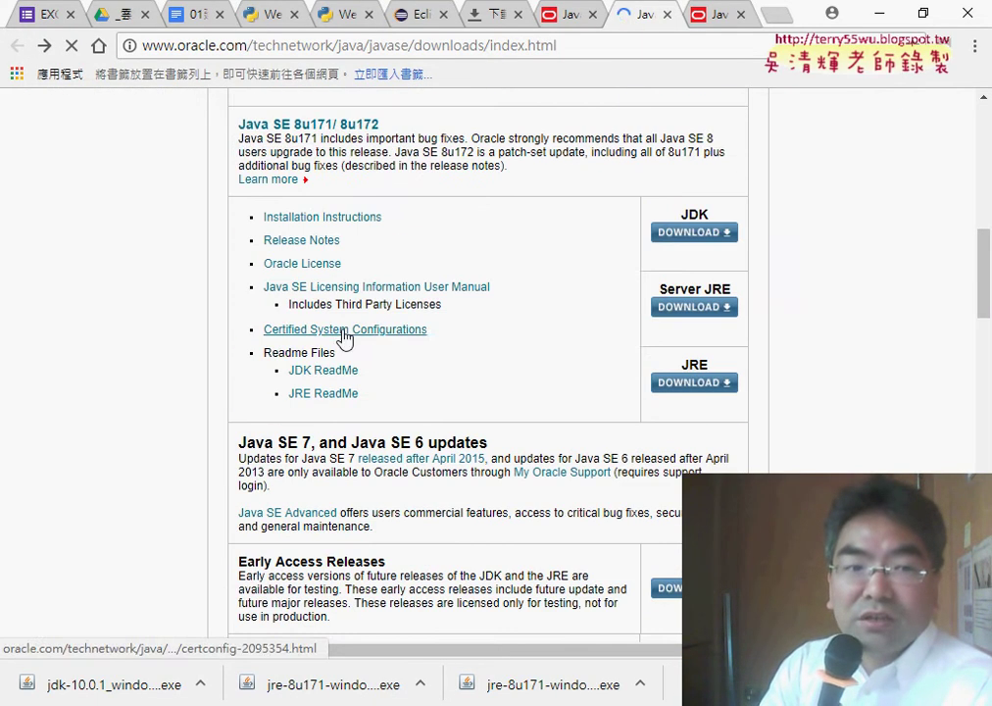
pyautogui.doubleClick(709, 213)
pyautogui.moveTo(238, 123); pyautogui.dragTo(297, 121)
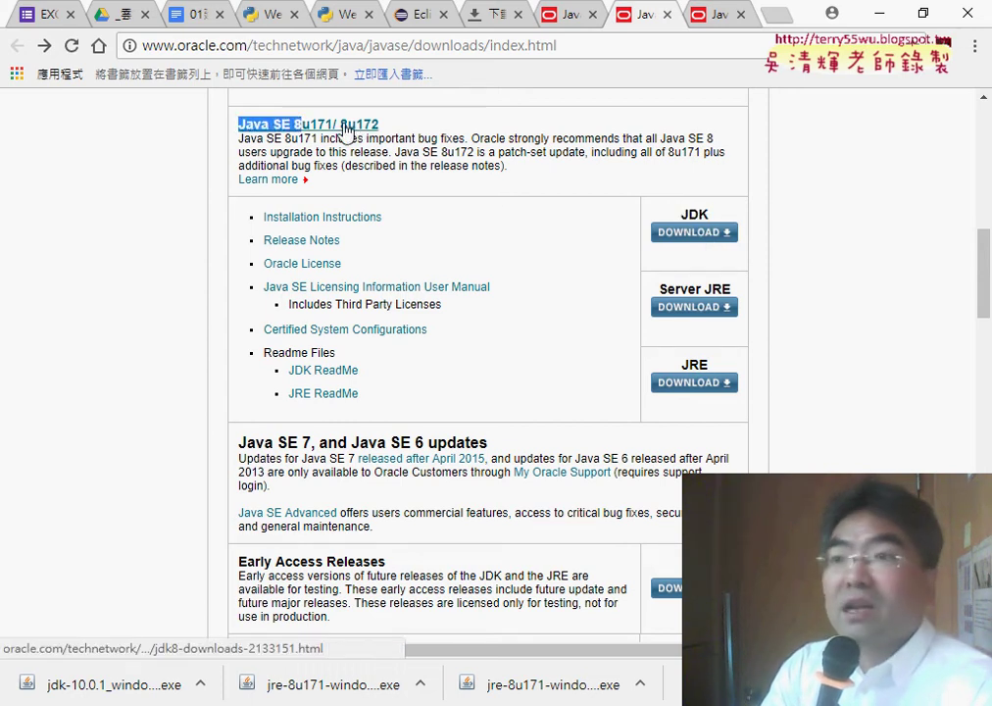
pyautogui.click(717, 240)
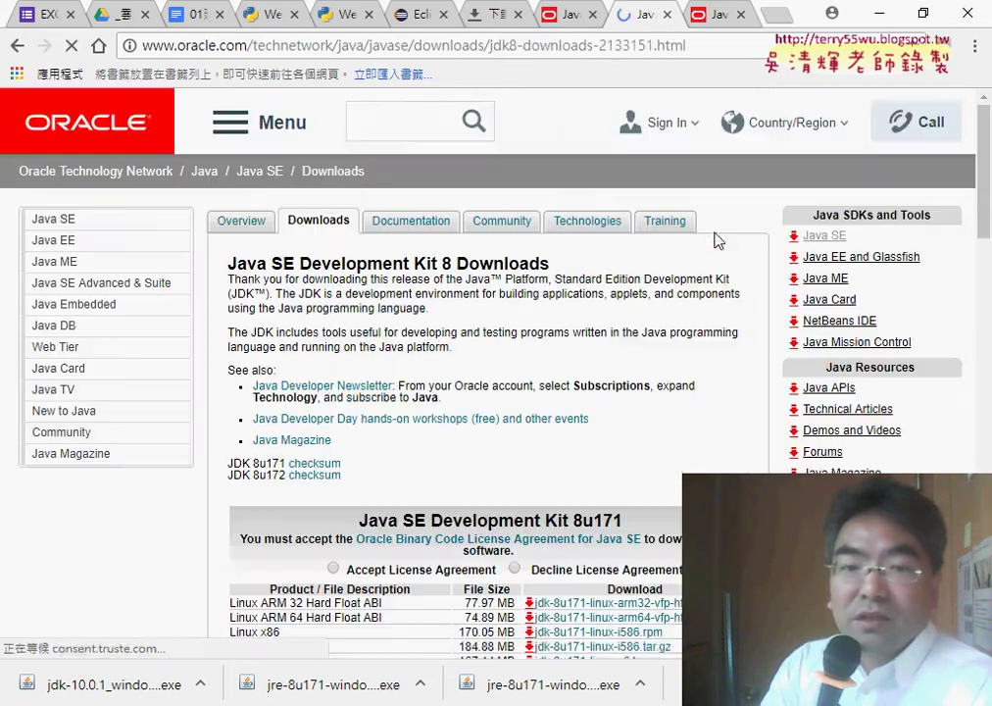
# - Accept the license agreement for Java SE Development Kit 8u171 and download the Windows x86 installer jdk-8u171-windows-i586.exe
pyautogui.scroll(-4, 724, 316)
pyautogui.scroll(-1, 724, 316)
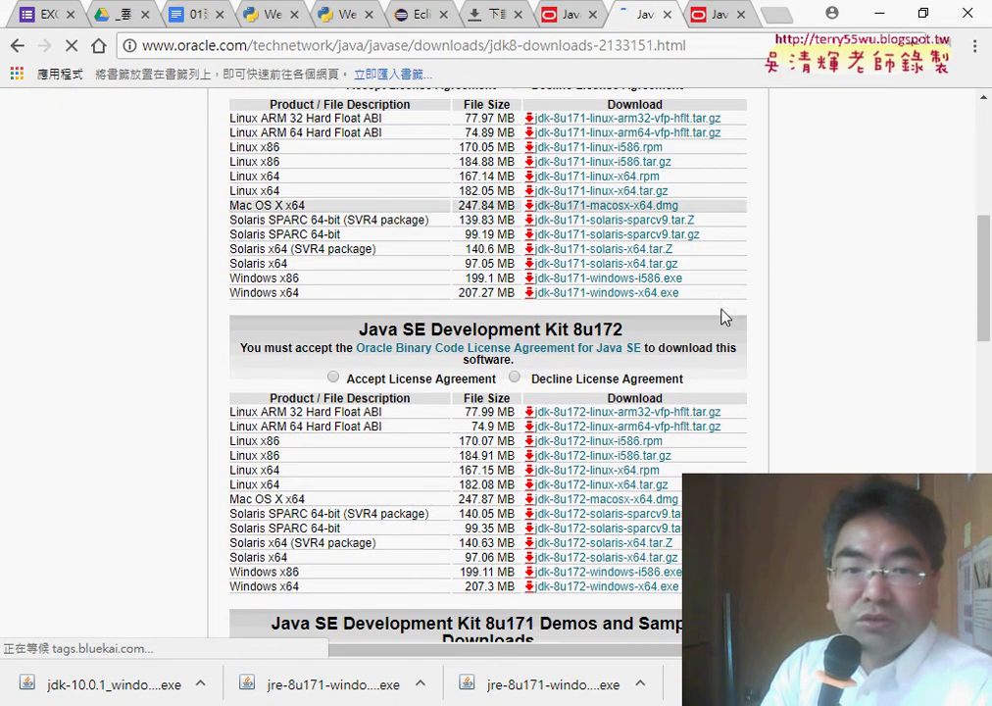
pyautogui.moveTo(378, 285); pyautogui.dragTo(661, 280)
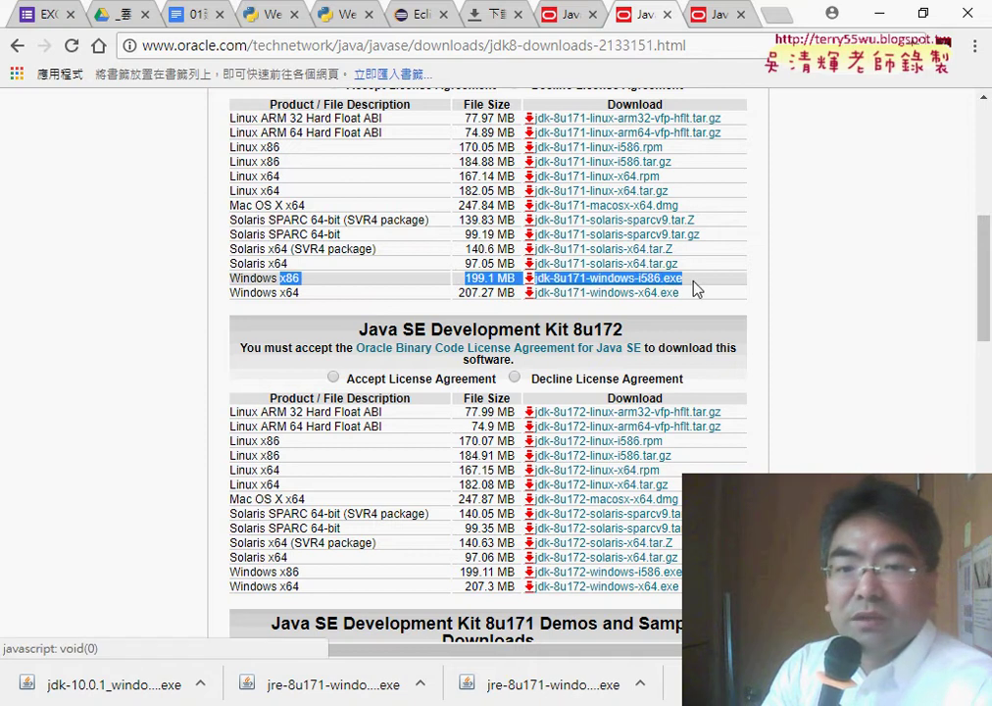
pyautogui.scroll(1, 851, 301)
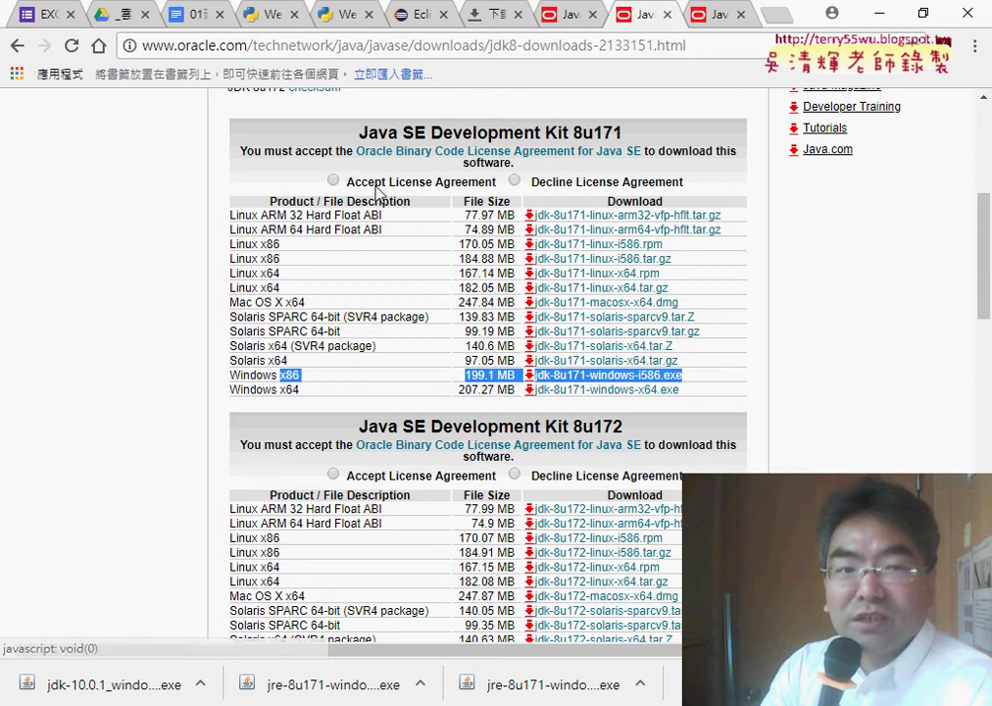
pyautogui.click(334, 181)
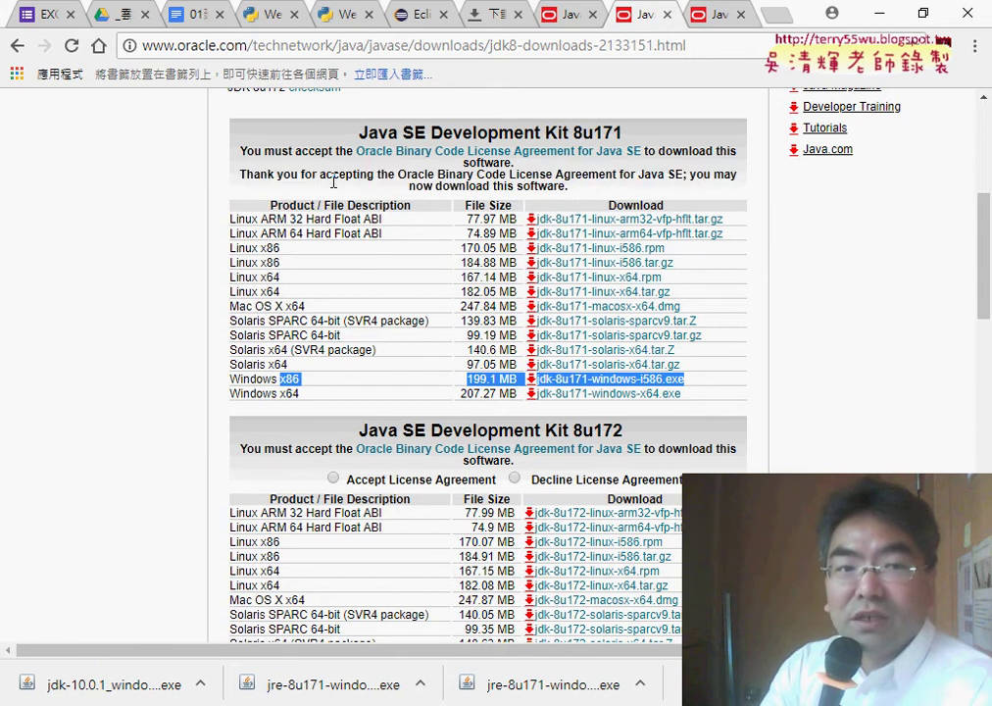
pyautogui.click(627, 385)
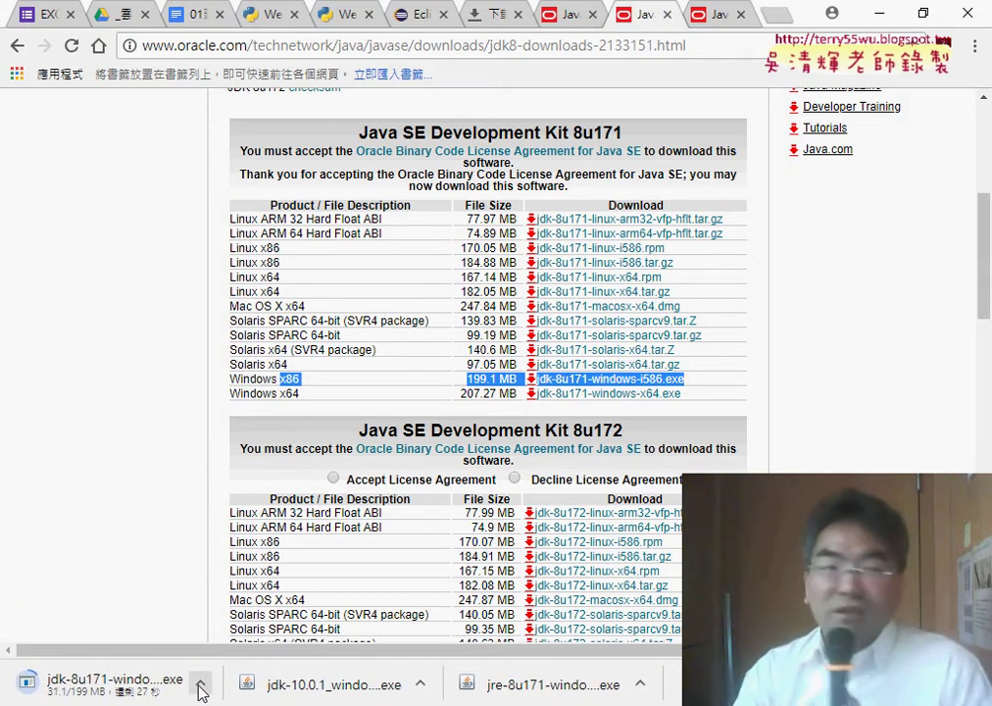
# - Open the 01_安裝環境 folder in the shared Google Drive course area and locate jdk-8u144-windows-i586.exe
pyautogui.click(98, 20)
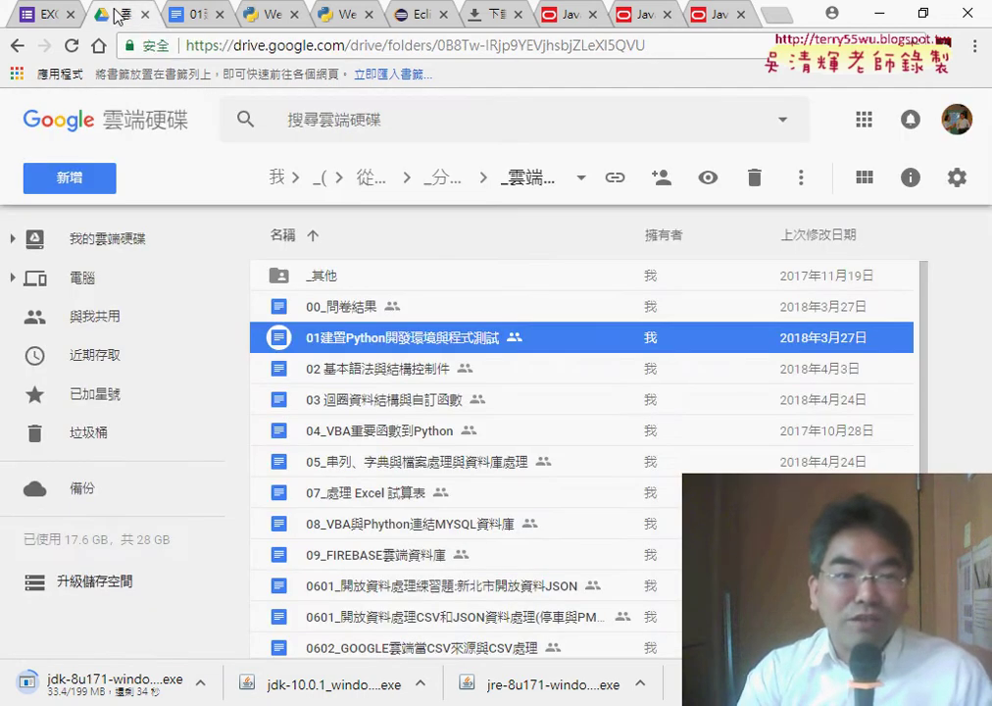
pyautogui.click(18, 45)
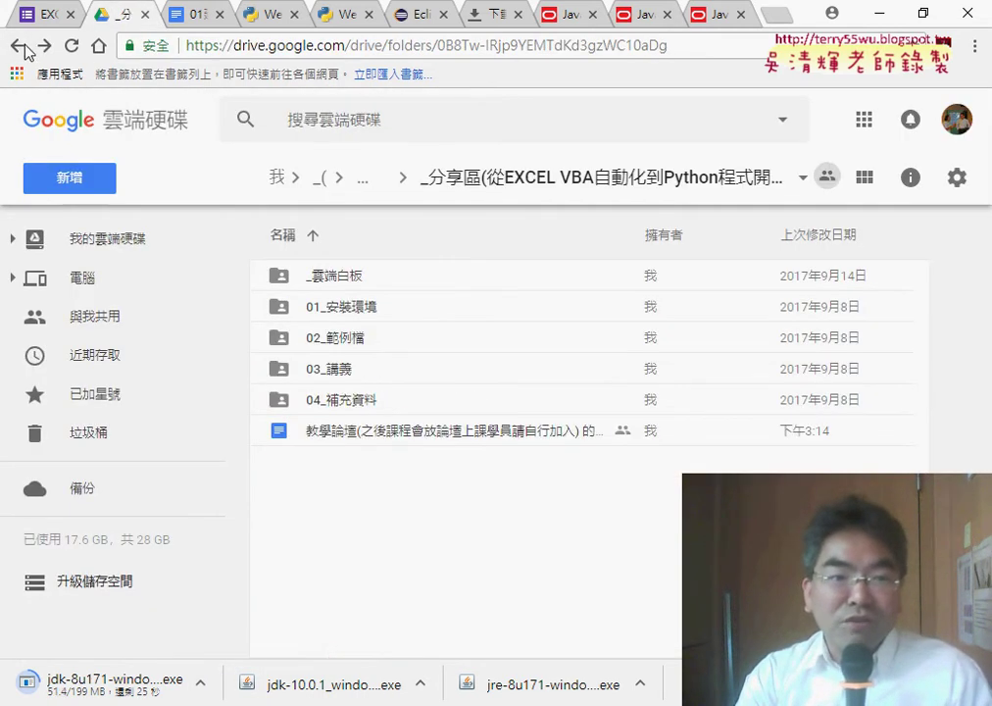
pyautogui.doubleClick(372, 309)
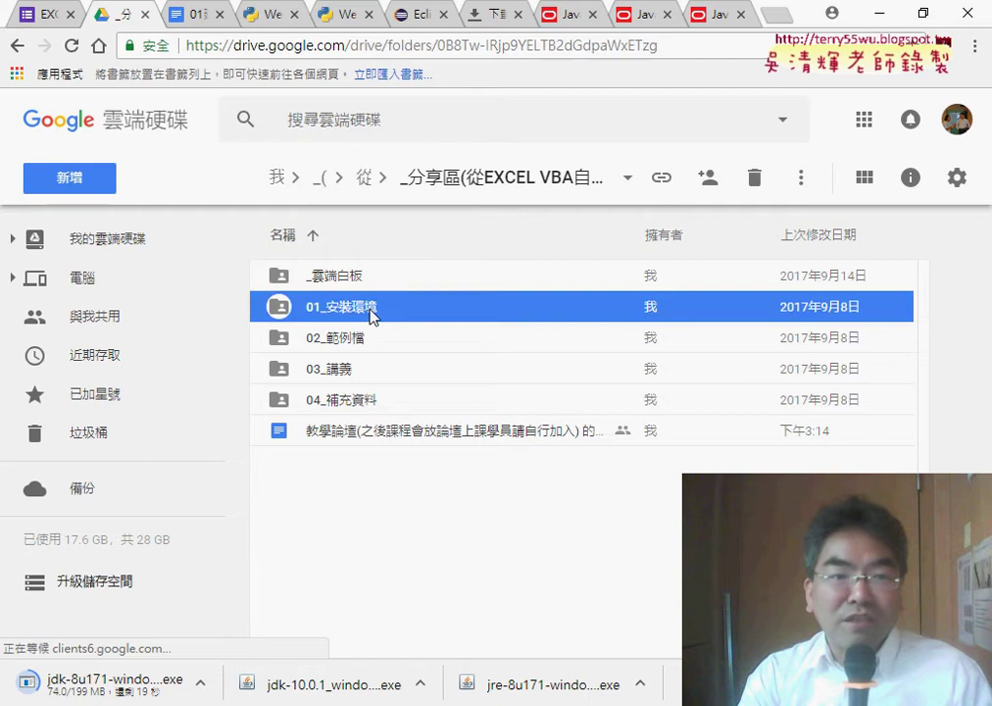
pyautogui.click(360, 310)
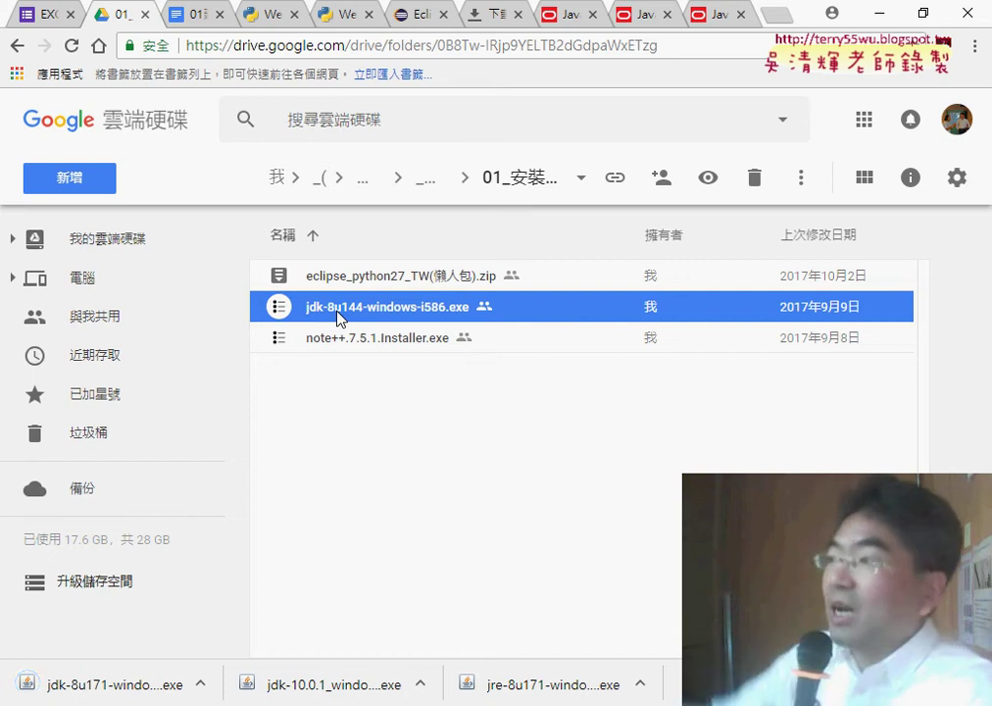
# - Switch to the Eclipse Launcher and check the proposed workspace path
pyautogui.click(879, 15)
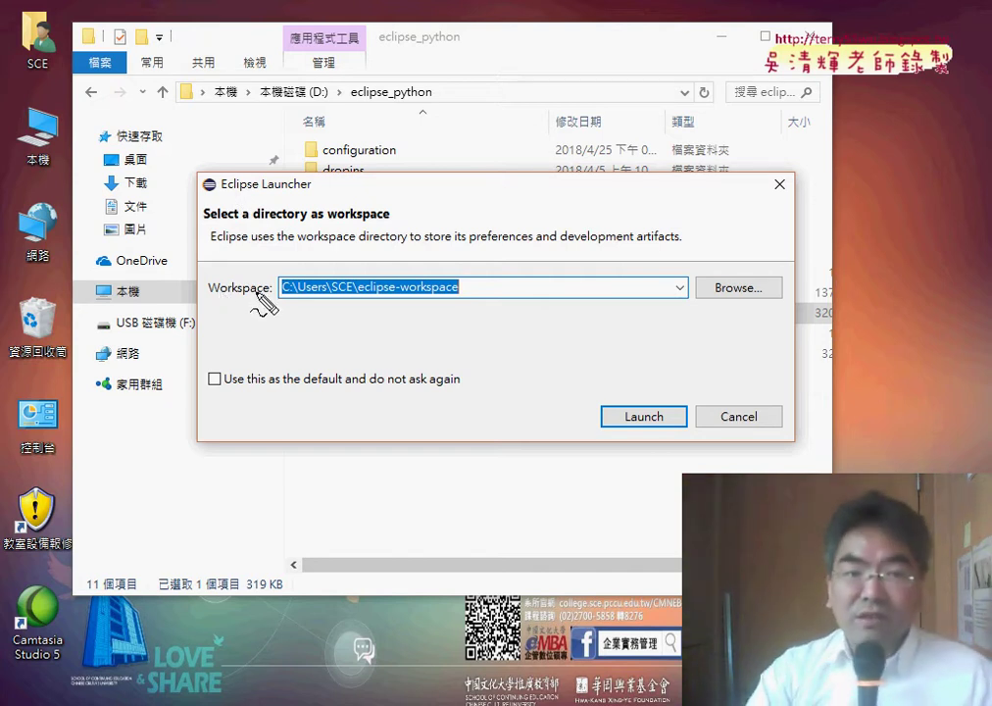
pyautogui.moveTo(209, 291)
pyautogui.mouseDown()
pyautogui.moveTo(272, 291)
pyautogui.moveTo(228, 310)
pyautogui.moveTo(285, 310)
pyautogui.mouseUp()
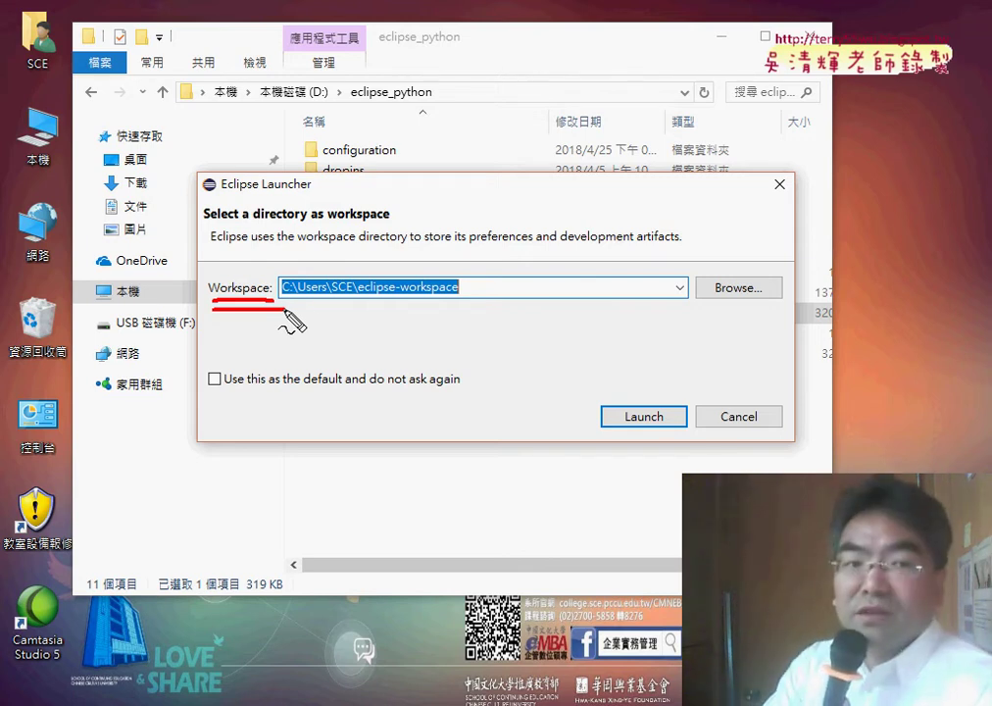
pyautogui.moveTo(282, 302); pyautogui.dragTo(403, 300)
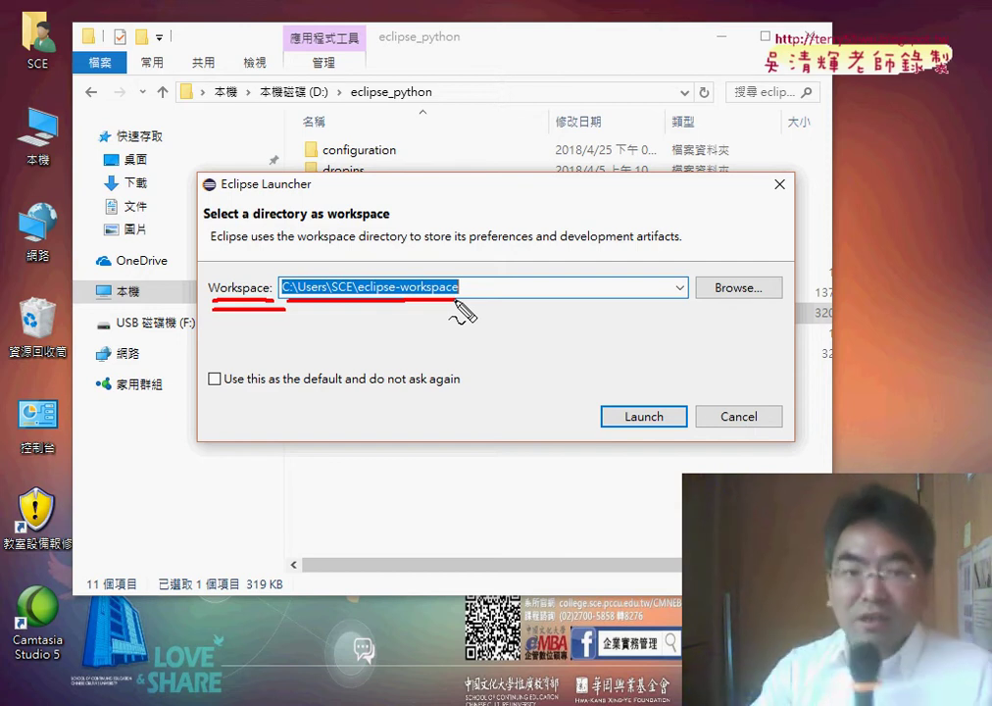
pyautogui.press('Escape')
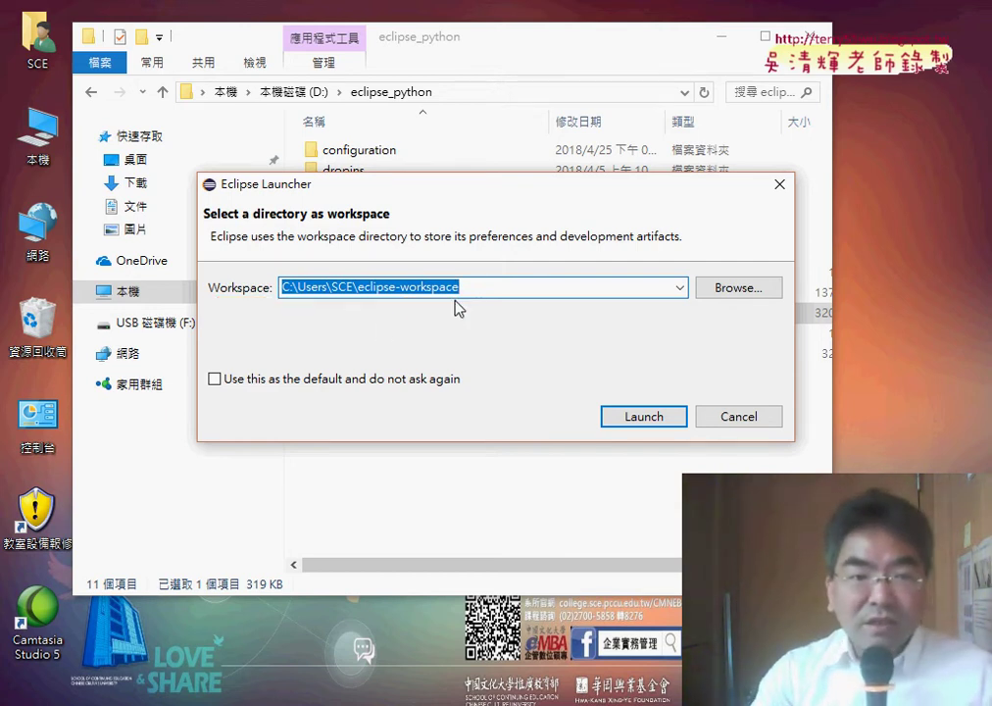
# - Set the workspace directory to D:\python-workspace and launch Eclipse with it
pyautogui.click(291, 288)
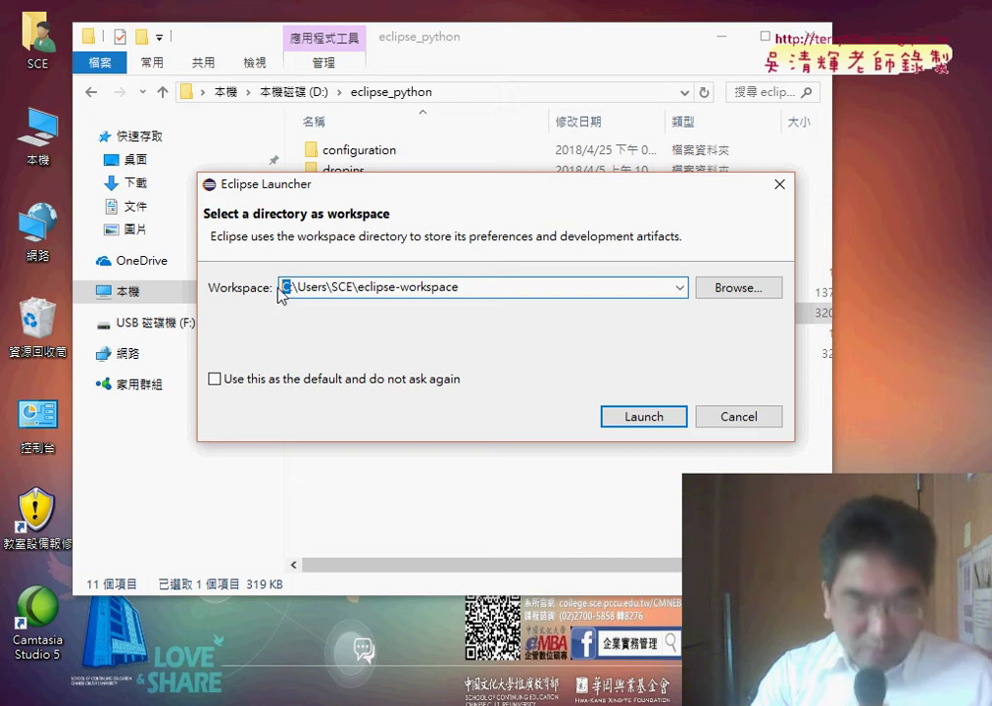
pyautogui.press('BackSpace')
pyautogui.write('D')
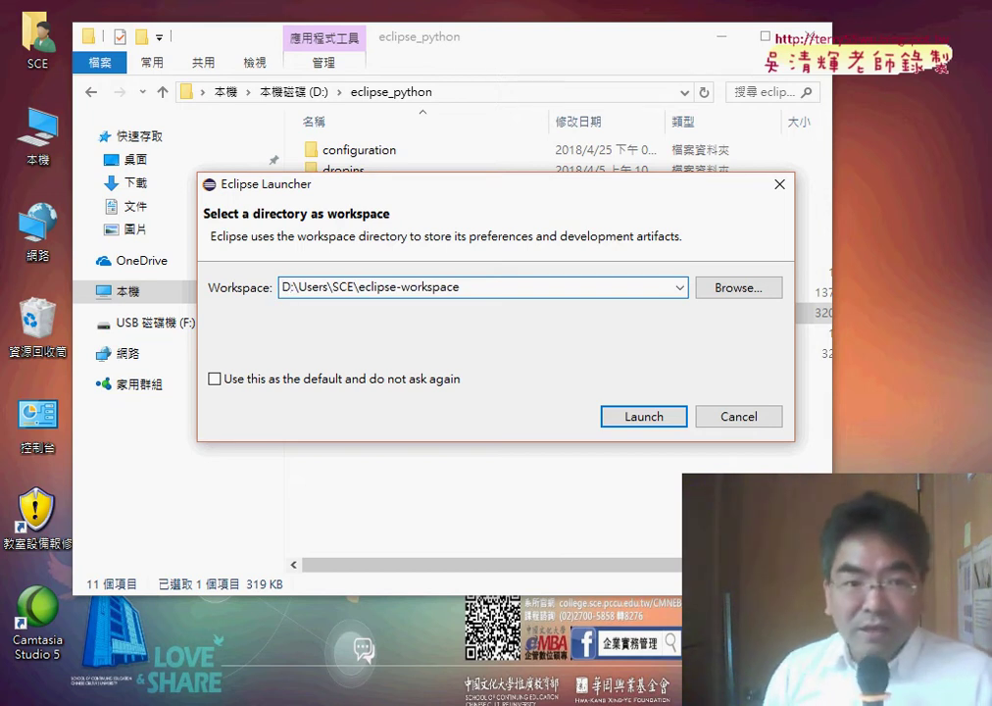
pyautogui.press('Delete')
pyautogui.press('Delete')
pyautogui.press('Delete')
pyautogui.press('Delete')
pyautogui.press('Delete')
pyautogui.press('Delete')
pyautogui.press('Delete')
pyautogui.press('Delete')
pyautogui.press('Delete')
pyautogui.press('Delete')
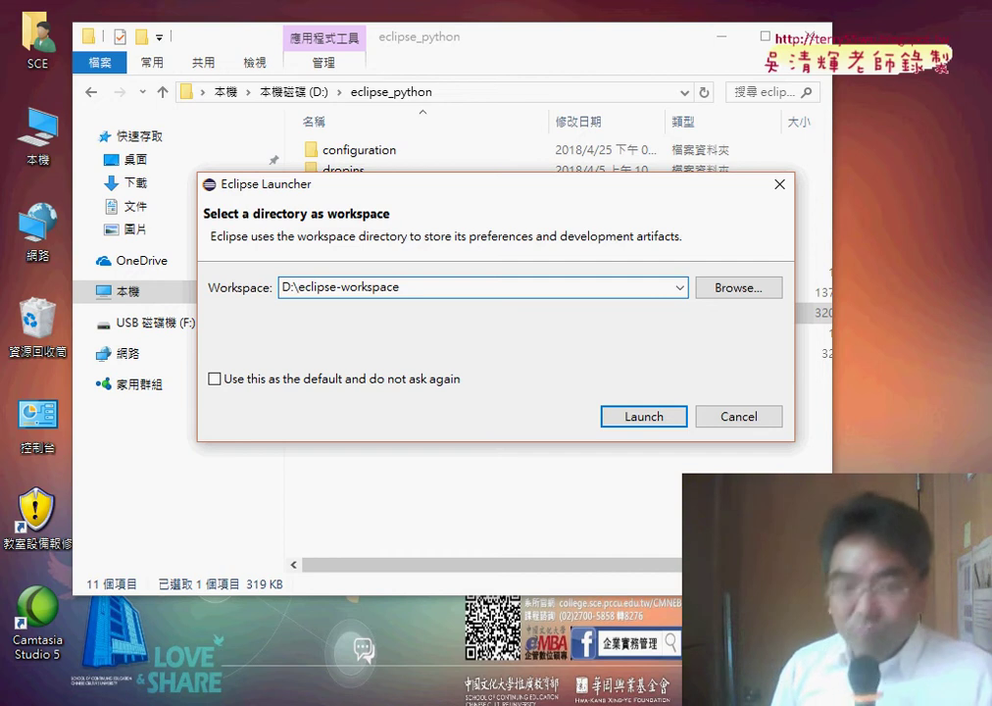
pyautogui.press('Delete')
pyautogui.press('Delete')
pyautogui.press('Delete')
pyautogui.press('Delete')
pyautogui.press('Delete')
pyautogui.press('Delete')
pyautogui.press('Delete')
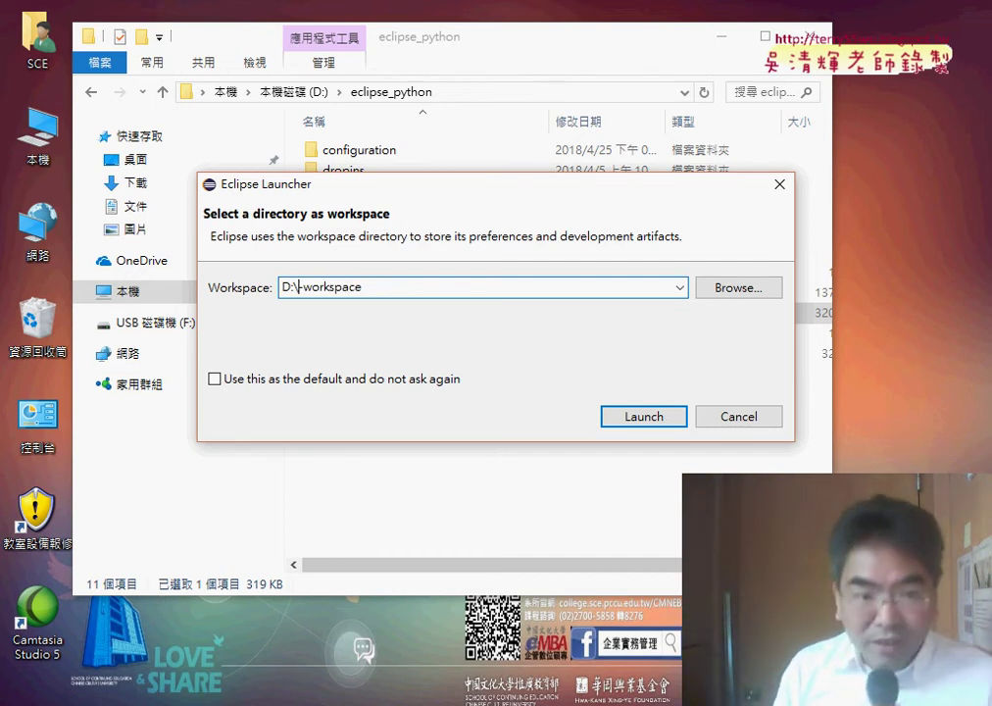
pyautogui.write('python')
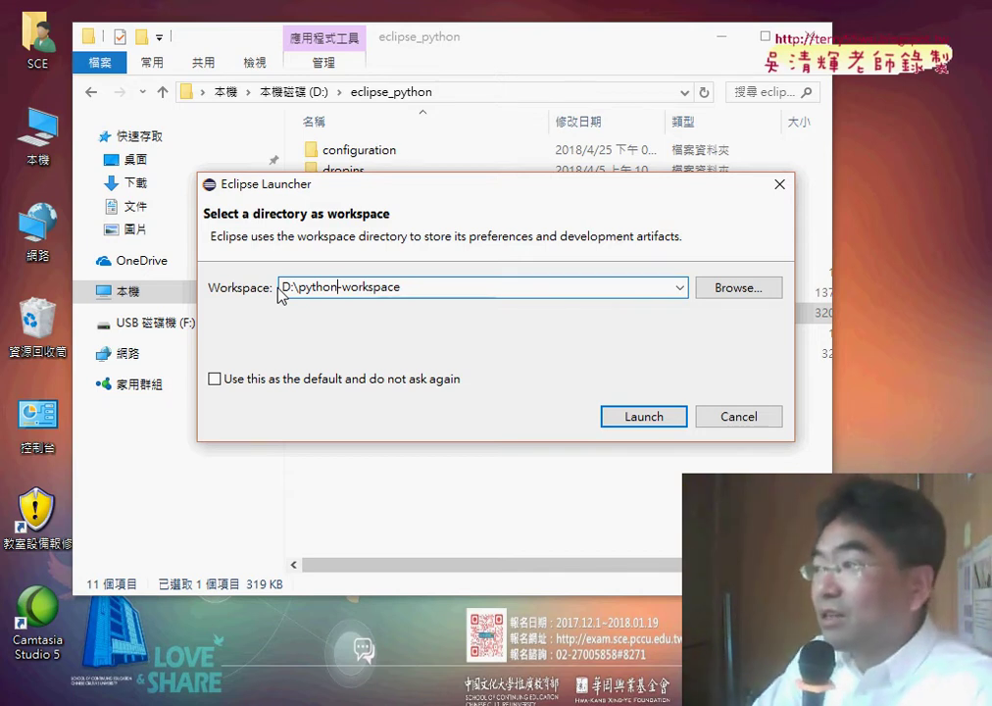
pyautogui.click(624, 413)
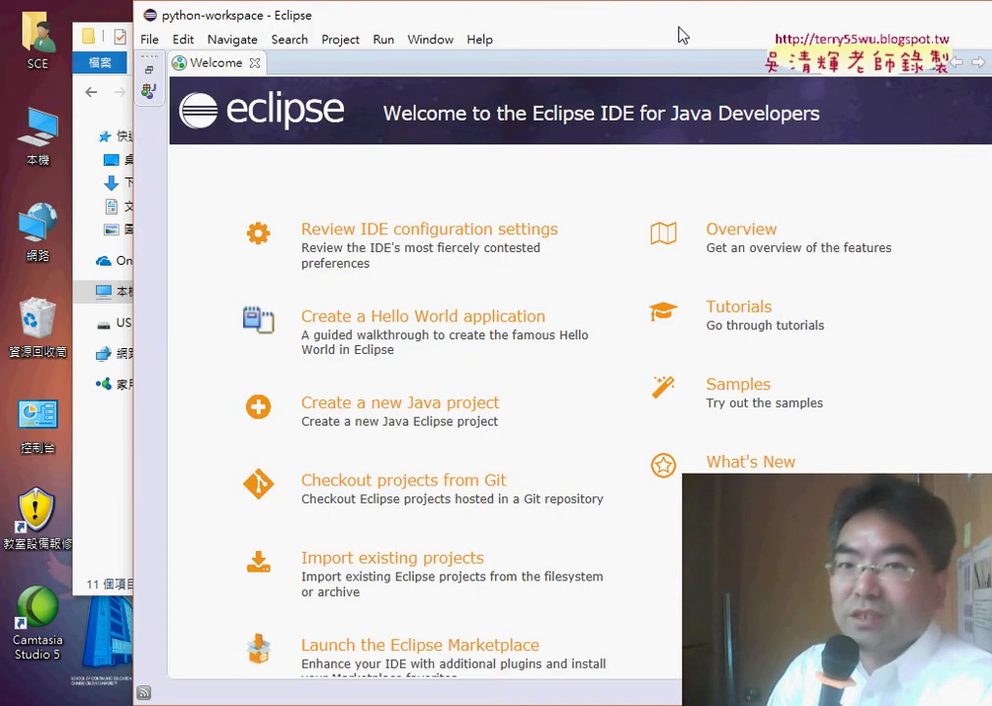
# - Maximize the Eclipse window and close the Welcome page to show the workbench
pyautogui.doubleClick(541, 17)
pyautogui.click(912, 20)
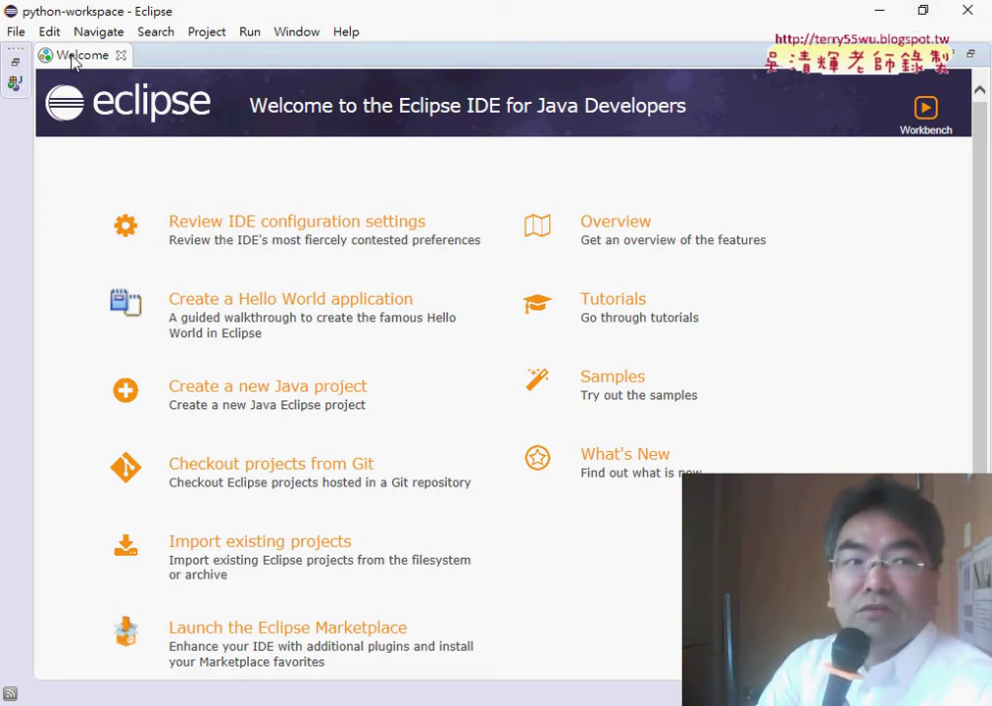
pyautogui.click(121, 56)
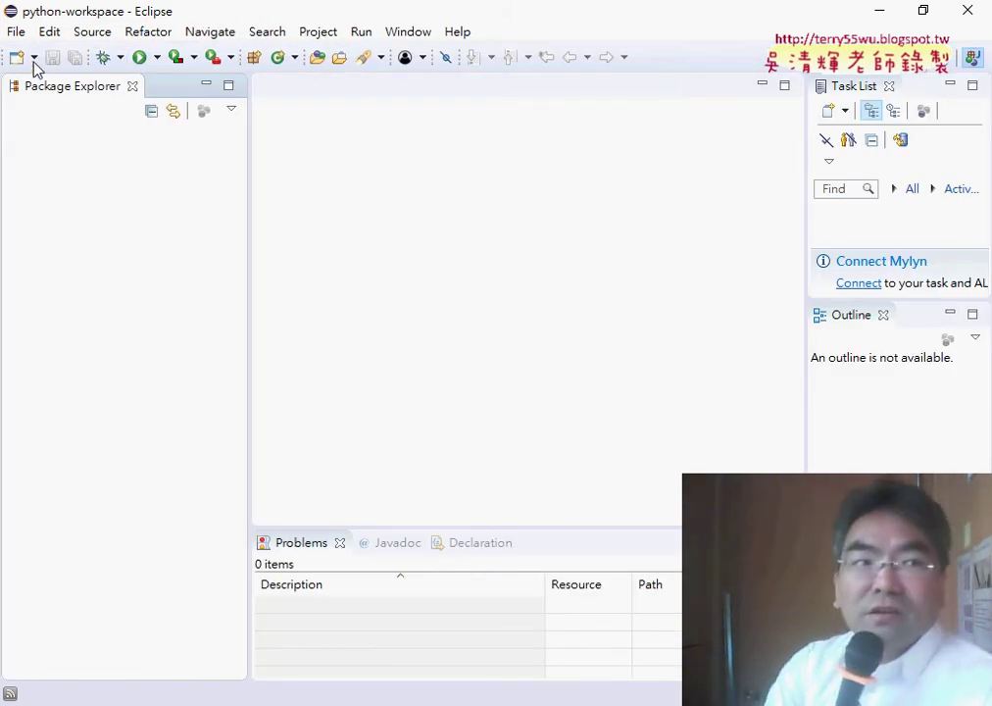
pyautogui.click(15, 32)
pyautogui.moveTo(334, 51)
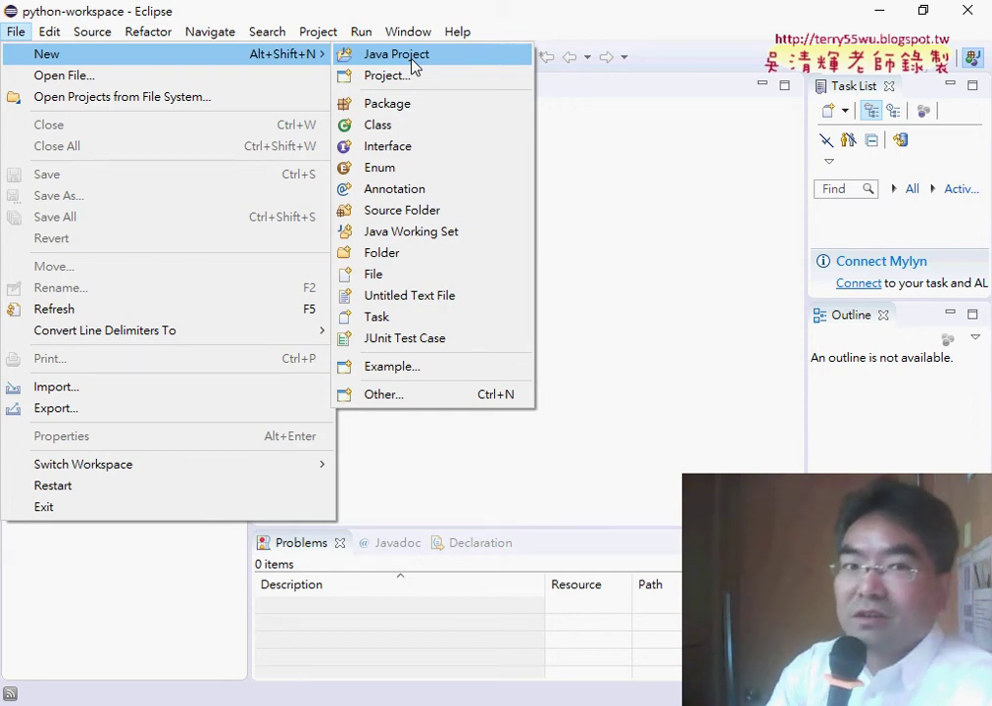
pyautogui.moveTo(416, 37)
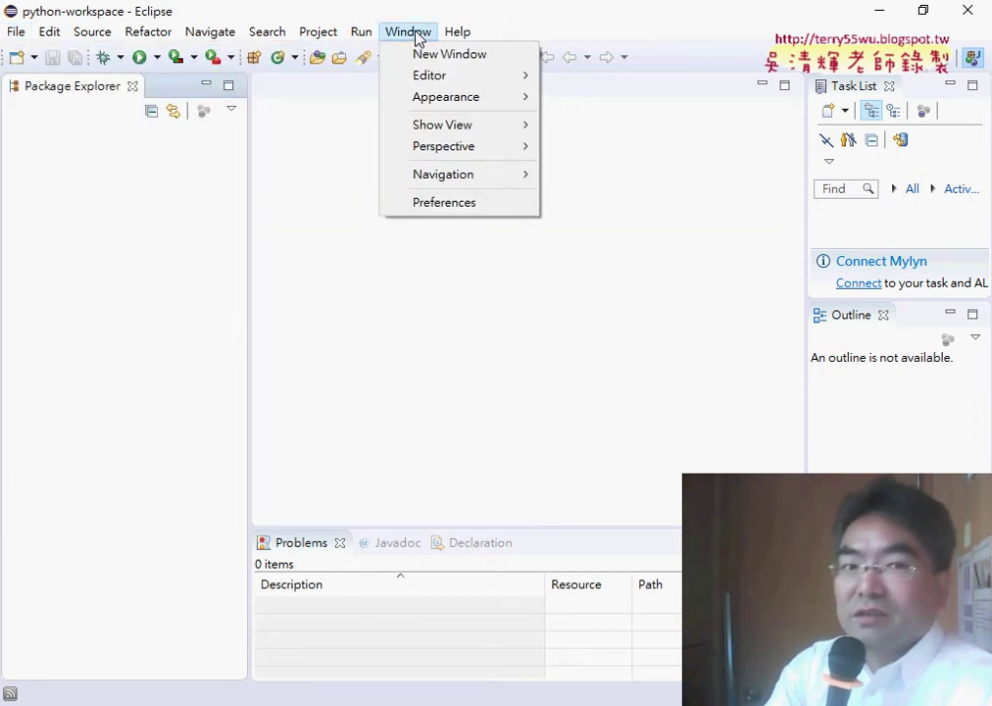
pyautogui.click(444, 202)
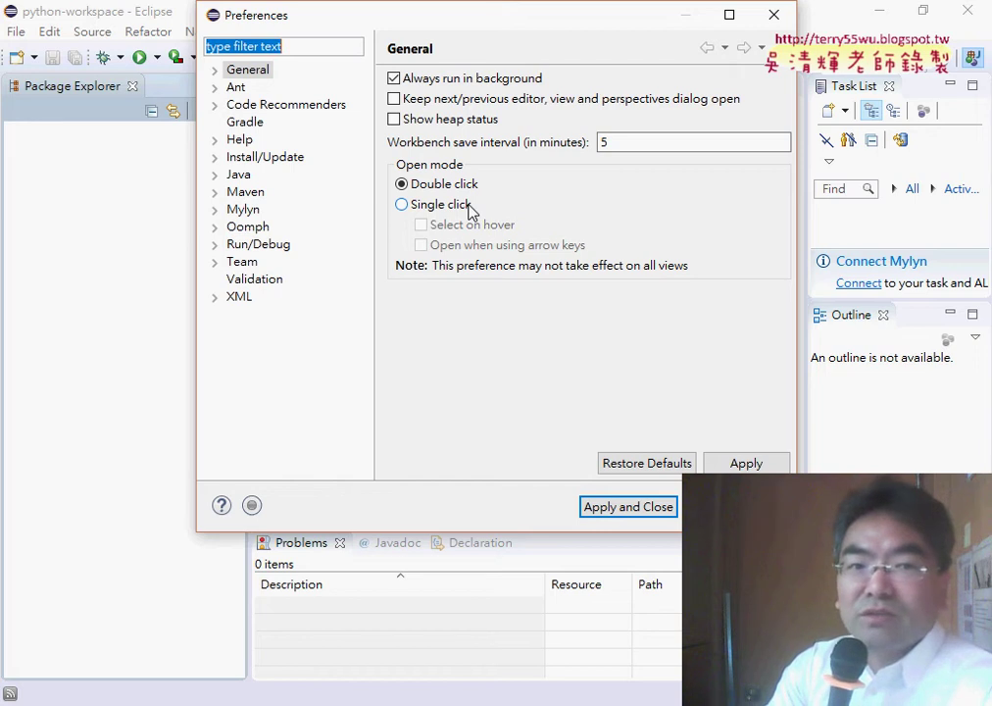
pyautogui.press('Escape')
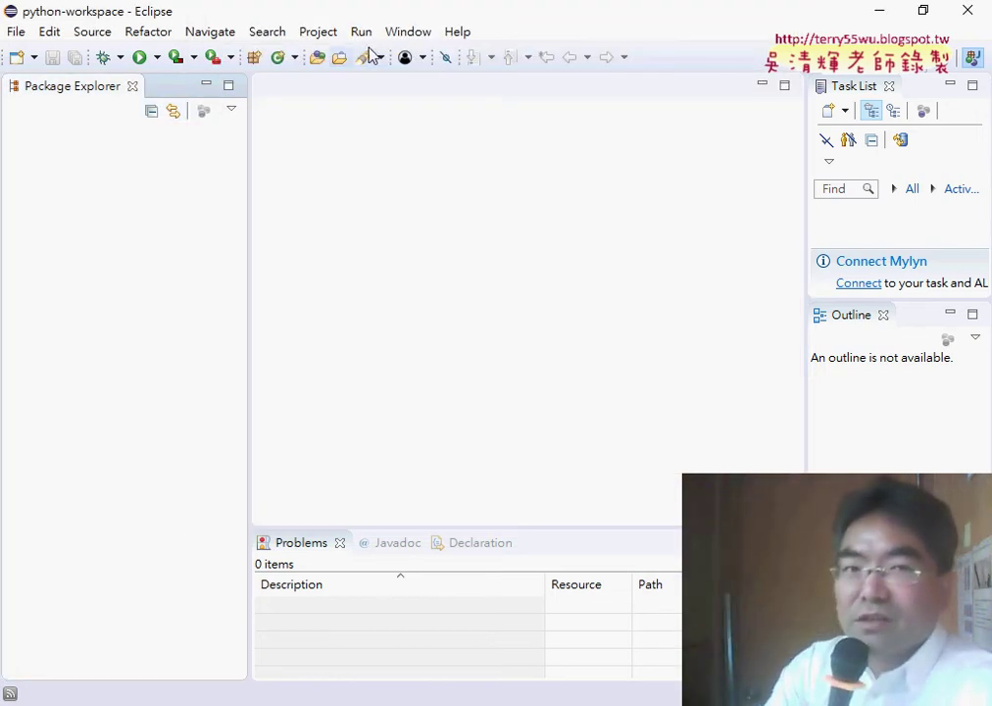
# - Open Install New Software and start adding a repository, with the default location text selected for replacement
pyautogui.click(457, 33)
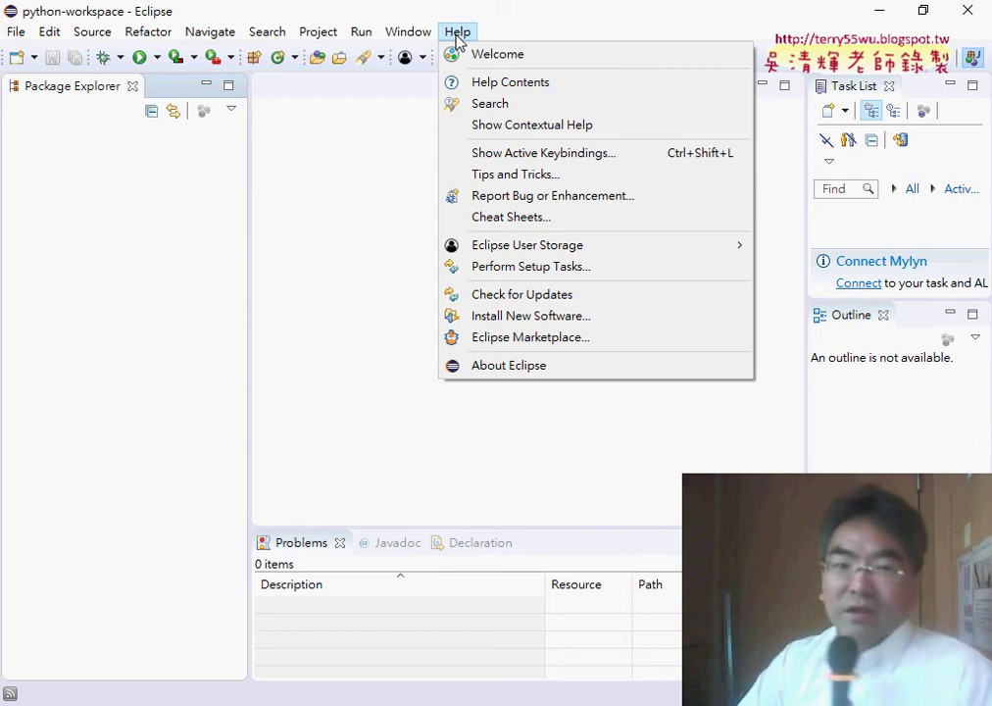
pyautogui.click(573, 316)
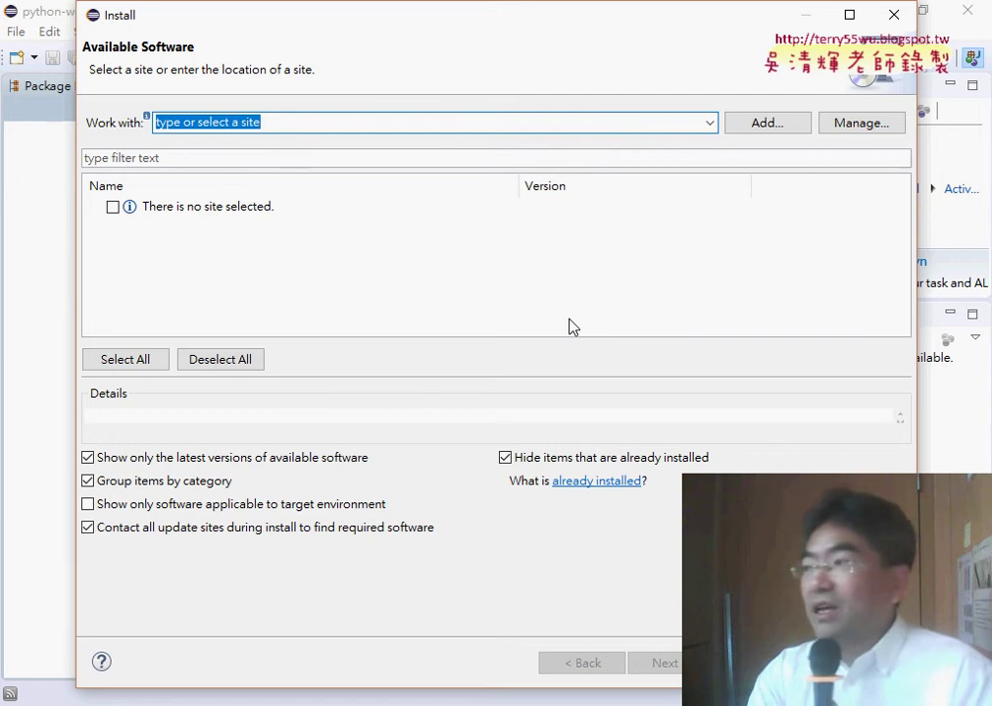
pyautogui.click(766, 124)
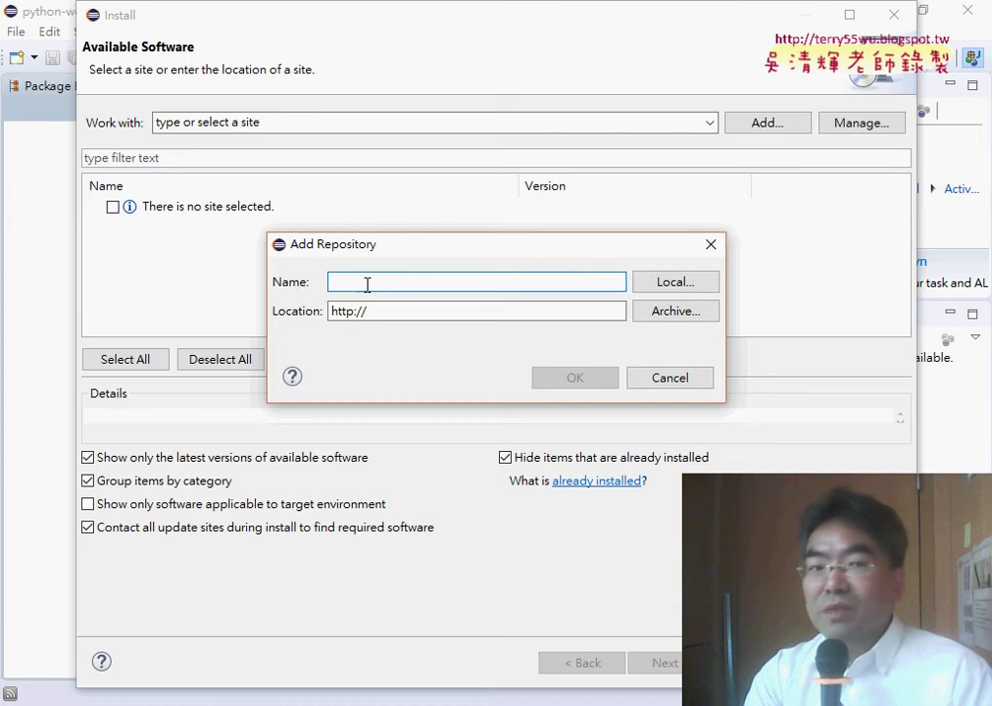
pyautogui.moveTo(369, 312); pyautogui.dragTo(326, 312)
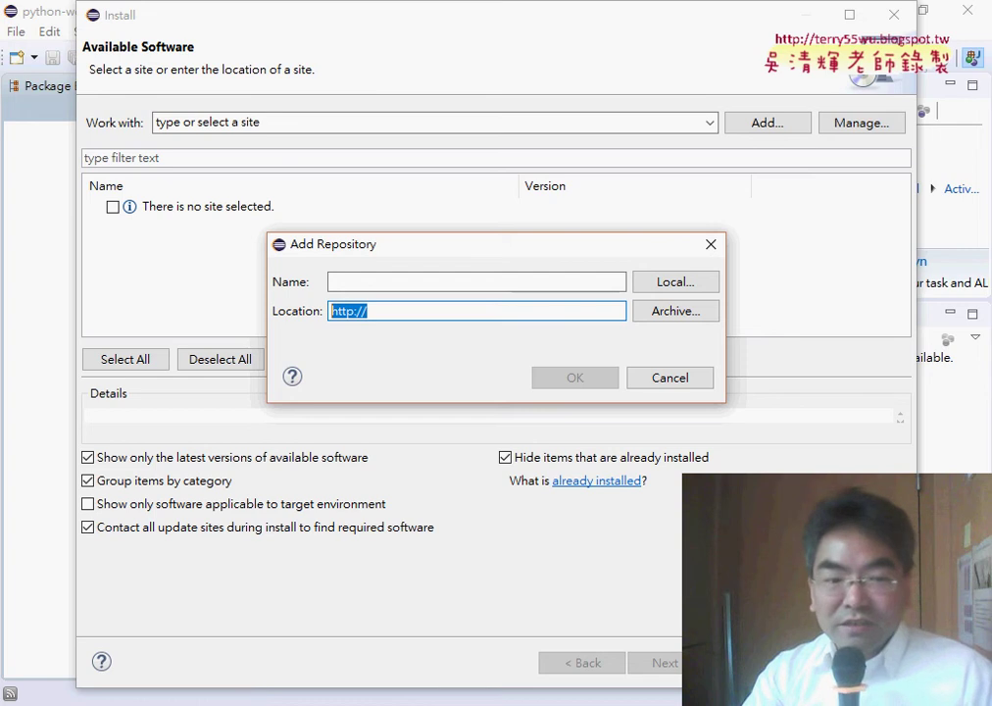
pyautogui.click(264, 658)
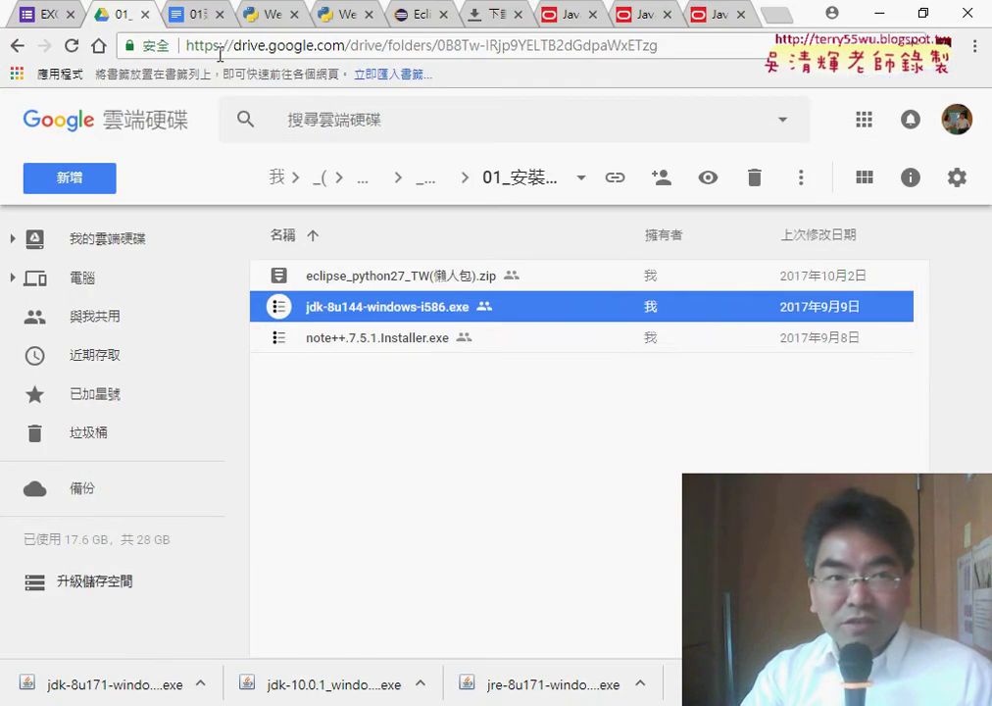
pyautogui.click(186, 15)
pyautogui.scroll(3, 415, 338)
pyautogui.scroll(-2, 381, 426)
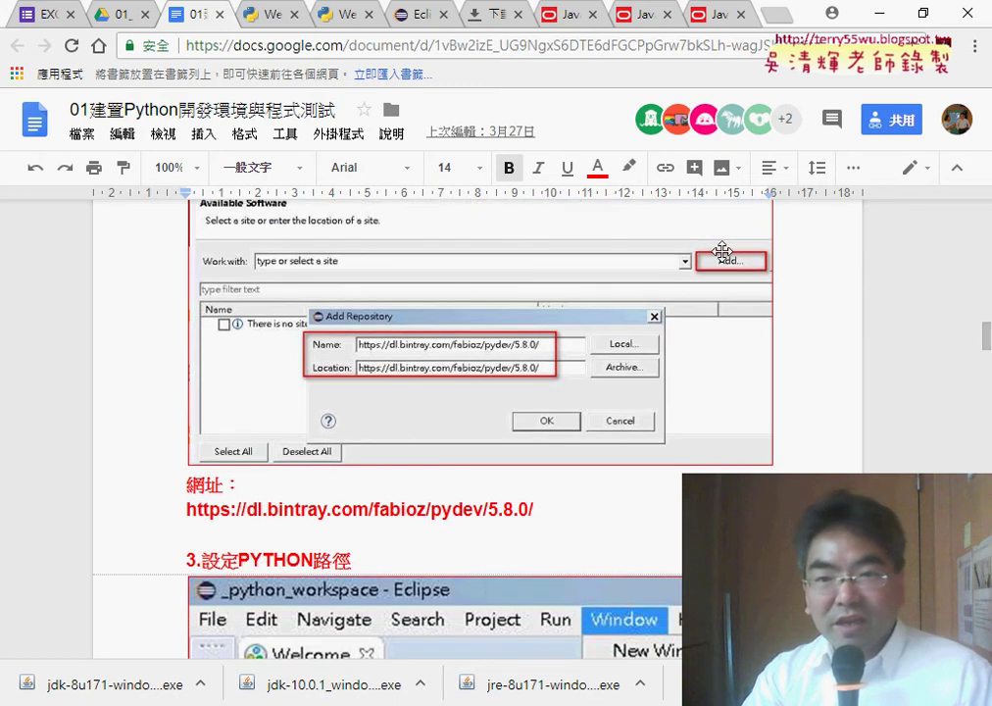
pyautogui.moveTo(551, 506); pyautogui.dragTo(186, 511)
pyautogui.hotkey('ctrl', 'c')
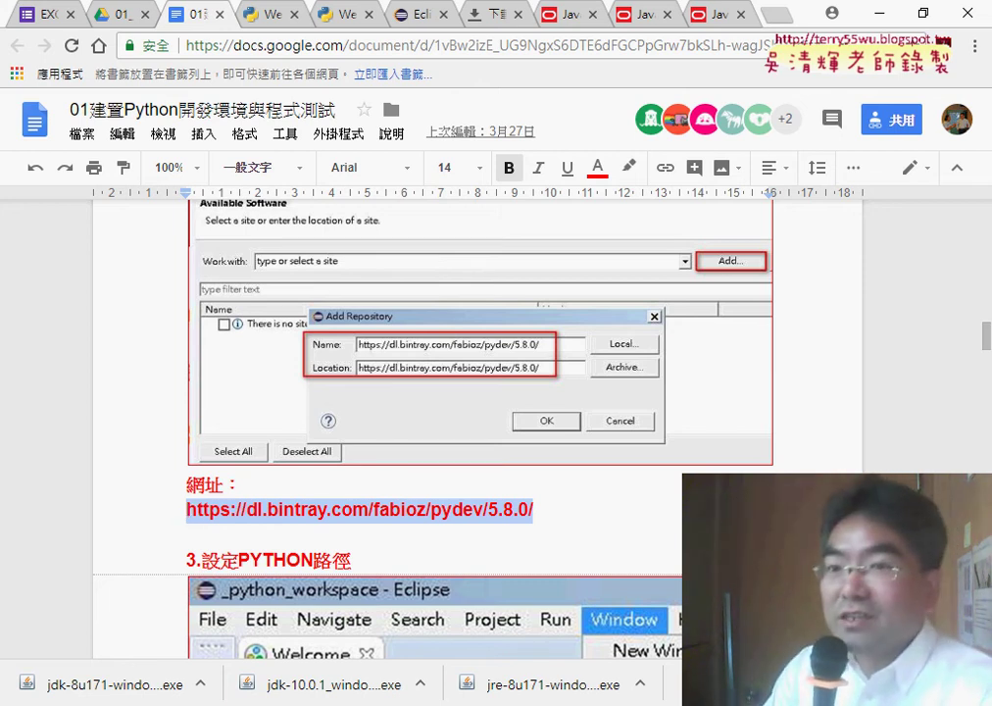
pyautogui.click(885, 18)
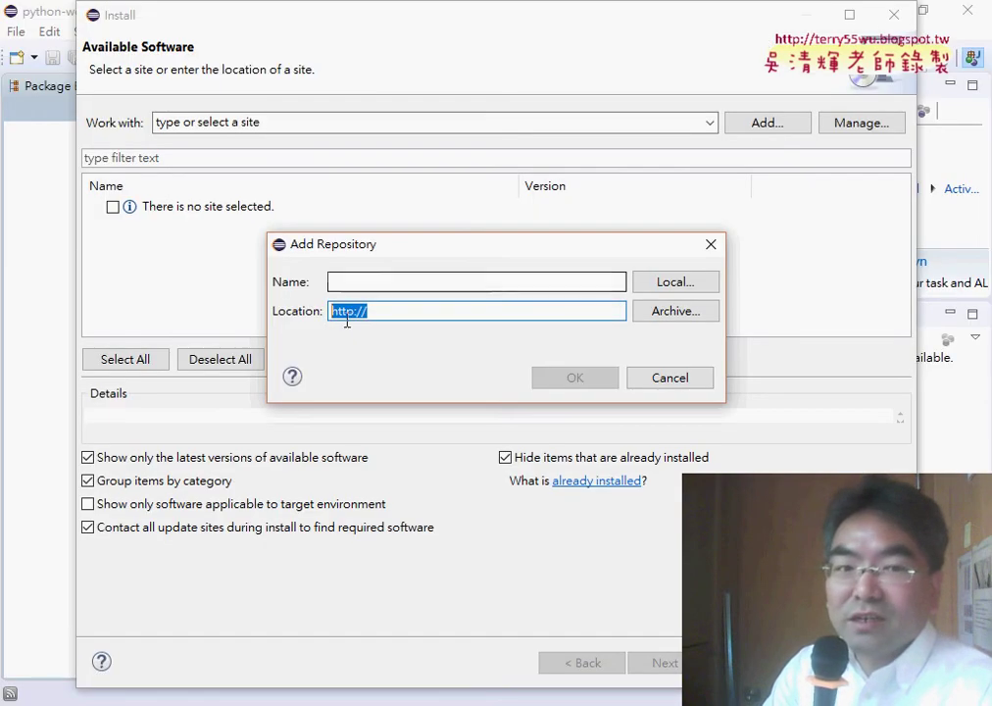
pyautogui.rightClick(350, 280)
pyautogui.click(403, 361)
pyautogui.moveTo(332, 310); pyautogui.dragTo(368, 311)
pyautogui.rightClick(368, 311)
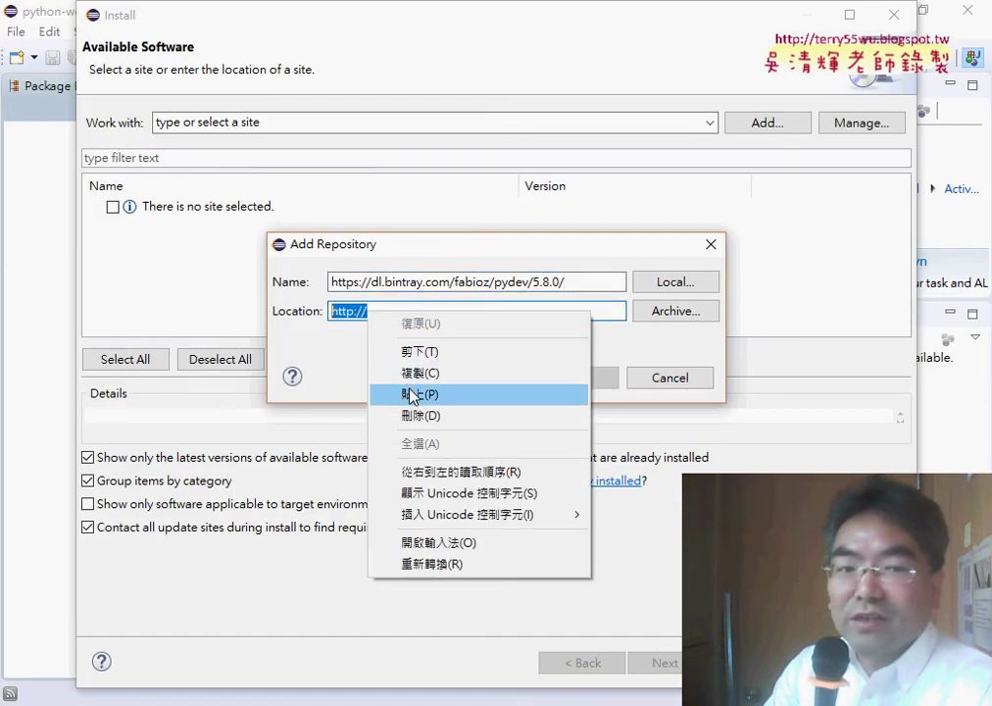
pyautogui.click(407, 394)
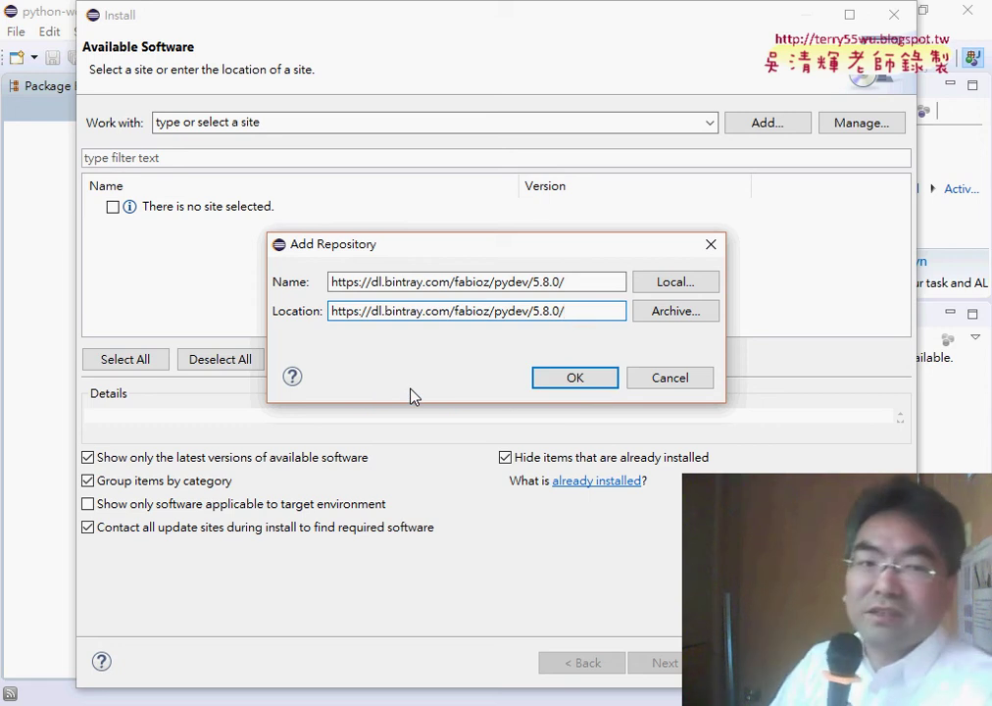
# - Confirm adding the PyDev 5.8.0 repository and select both PyDev and PyDev Mylyn Integration (optional) for installation
pyautogui.click(490, 281)
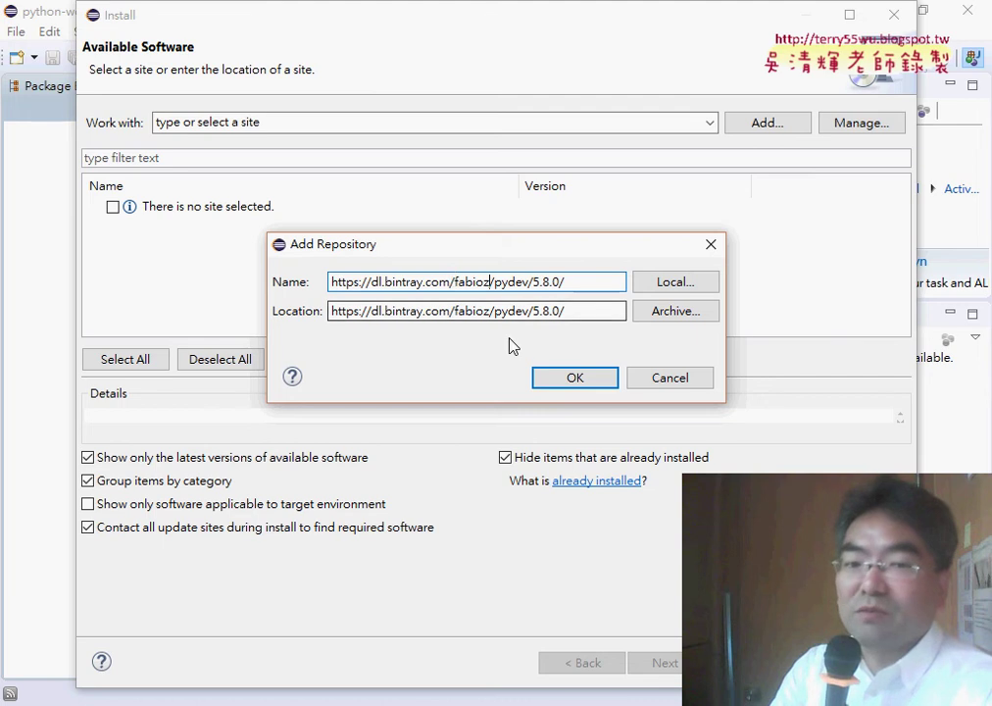
pyautogui.click(555, 380)
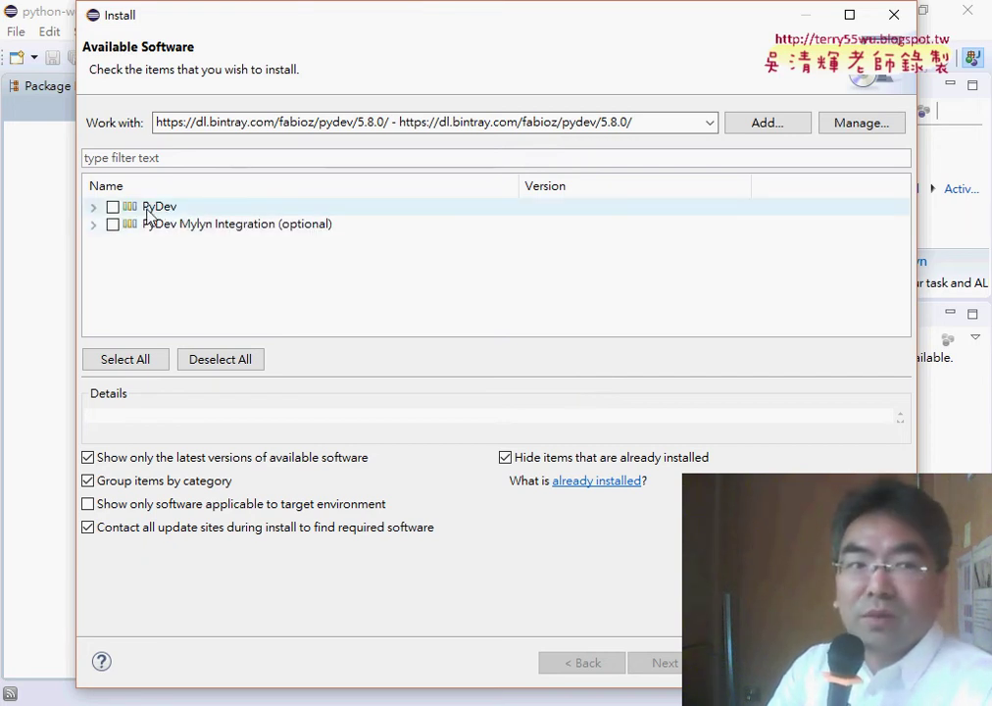
pyautogui.click(113, 207)
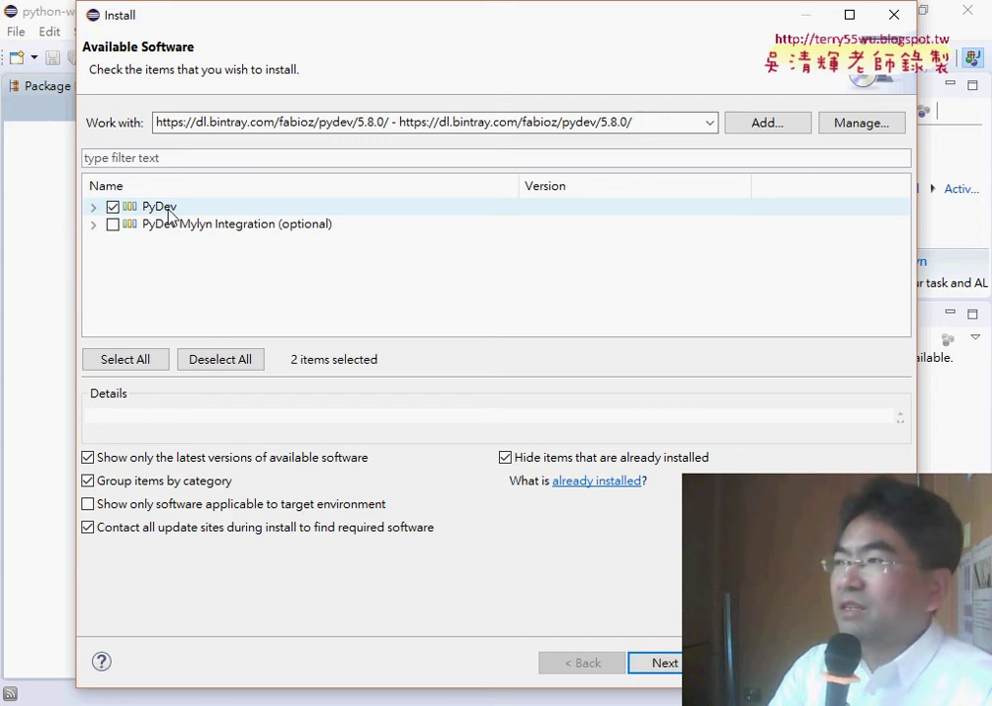
pyautogui.click(113, 224)
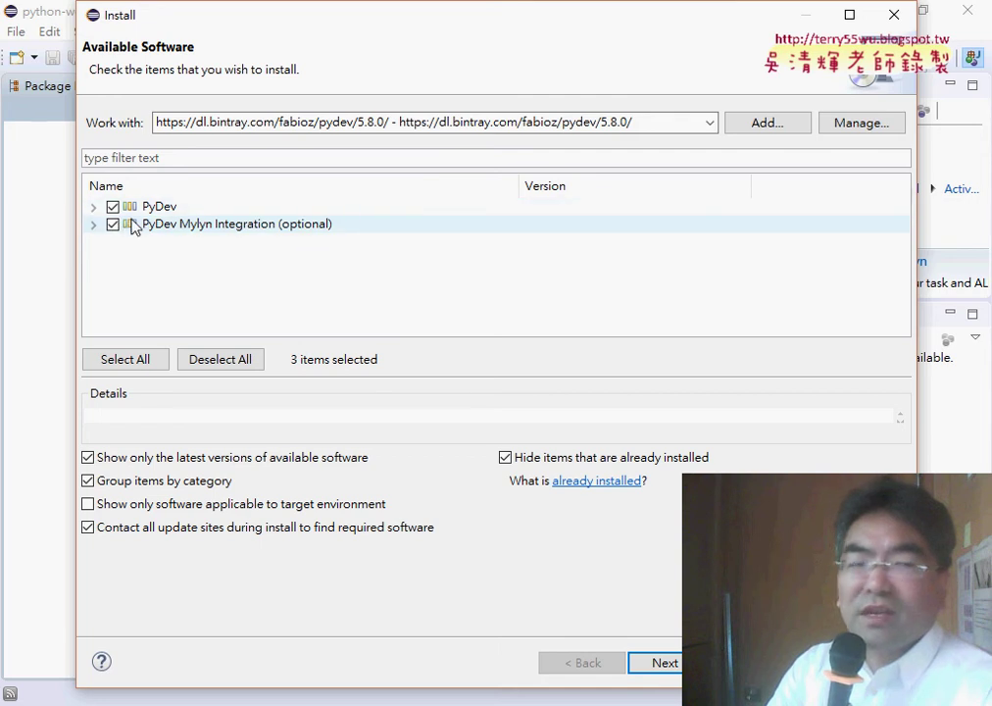
# - Proceed past the install details, accept the terms of the license agreements and start the PyDev installation
pyautogui.click(659, 663)
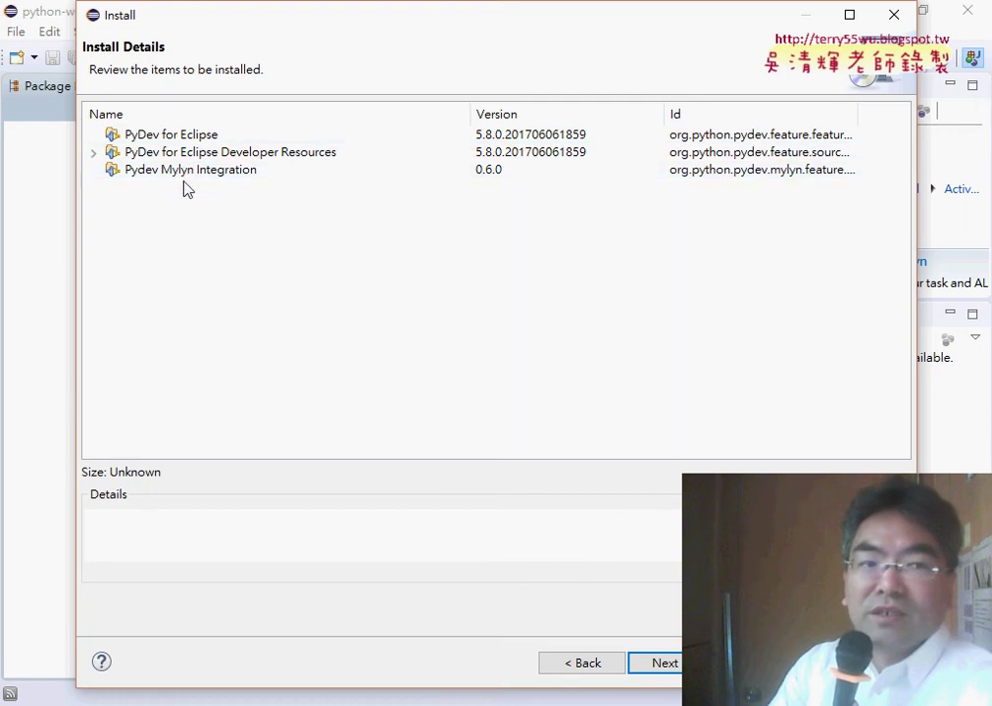
pyautogui.press('Return')
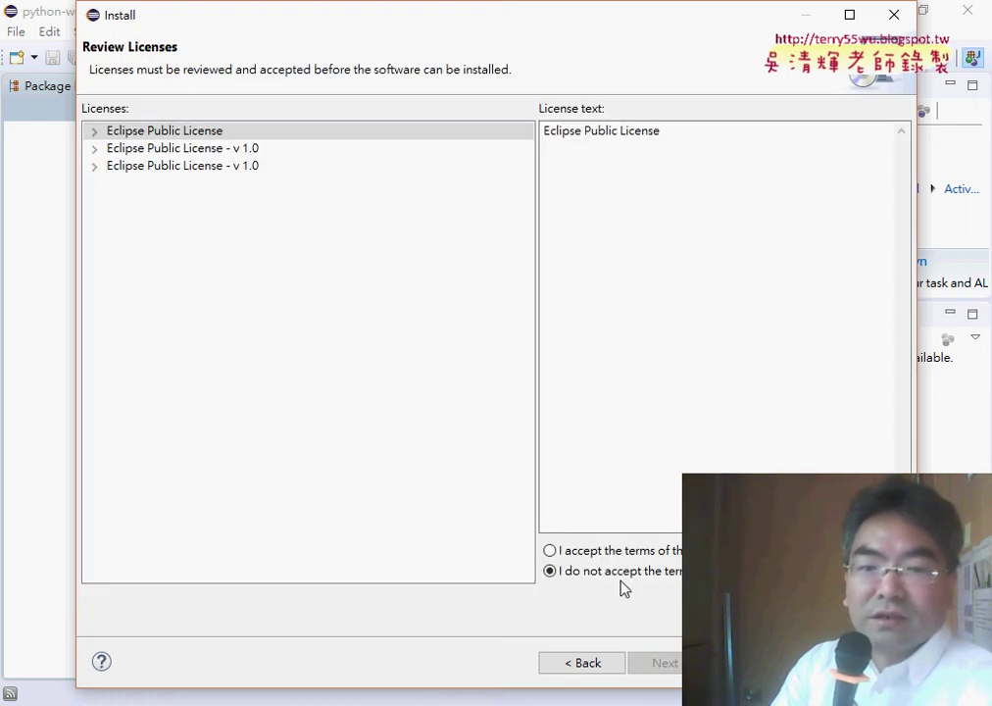
pyautogui.click(559, 552)
pyautogui.press('Return')
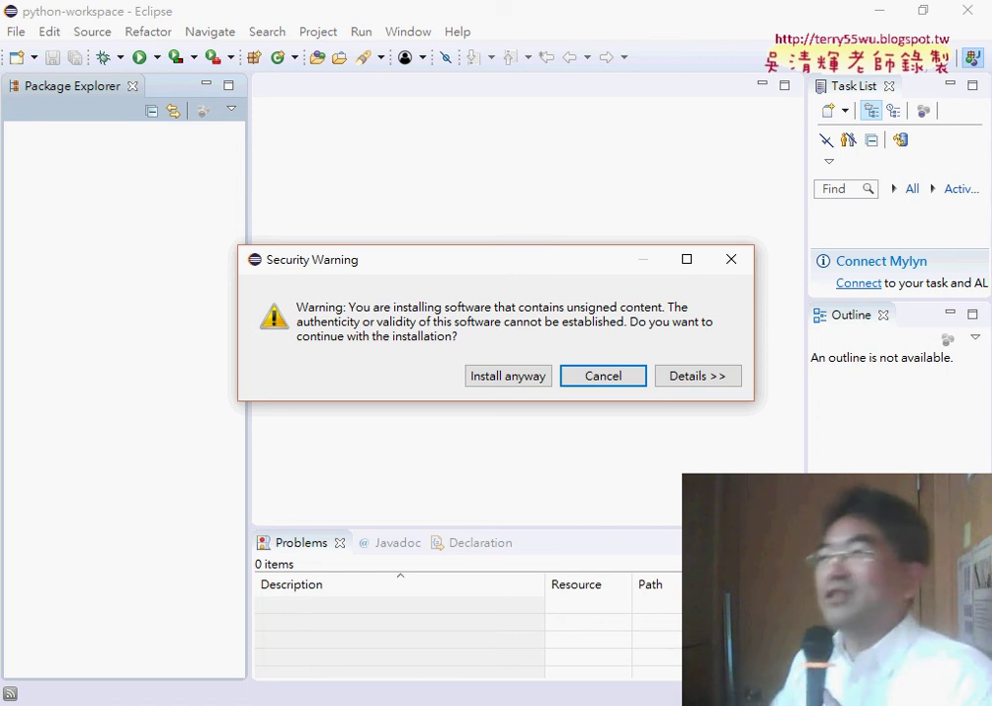
# - Allow the unsigned content to be installed and accept the Brainwy Software; PyDev; Brainwy certificate as trusted
pyautogui.click(507, 383)
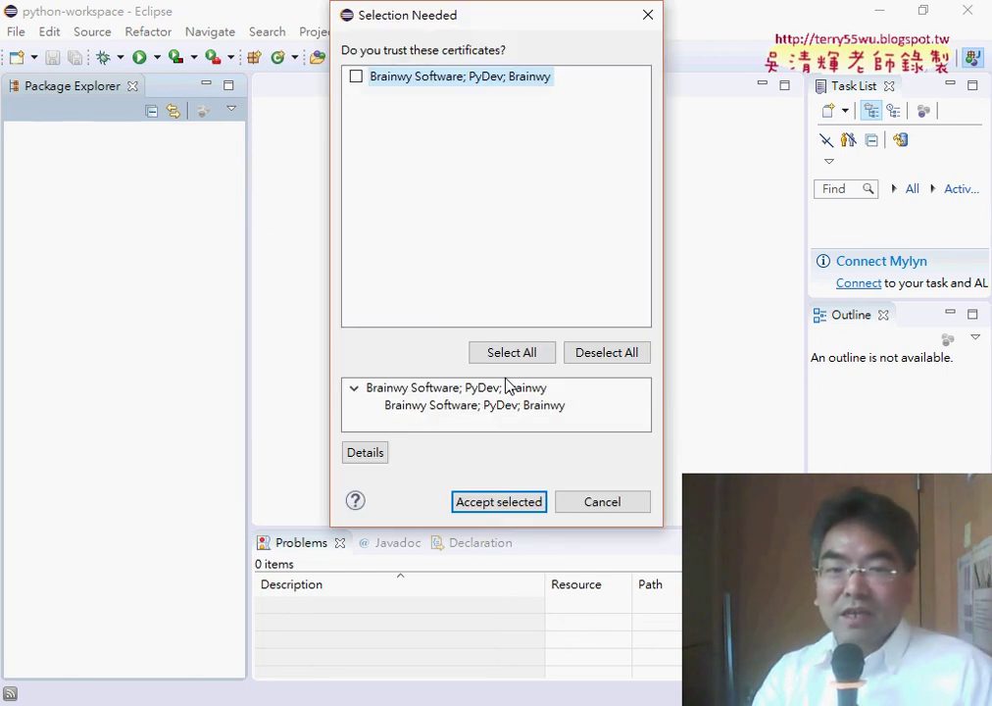
pyautogui.click(358, 77)
pyautogui.click(498, 505)
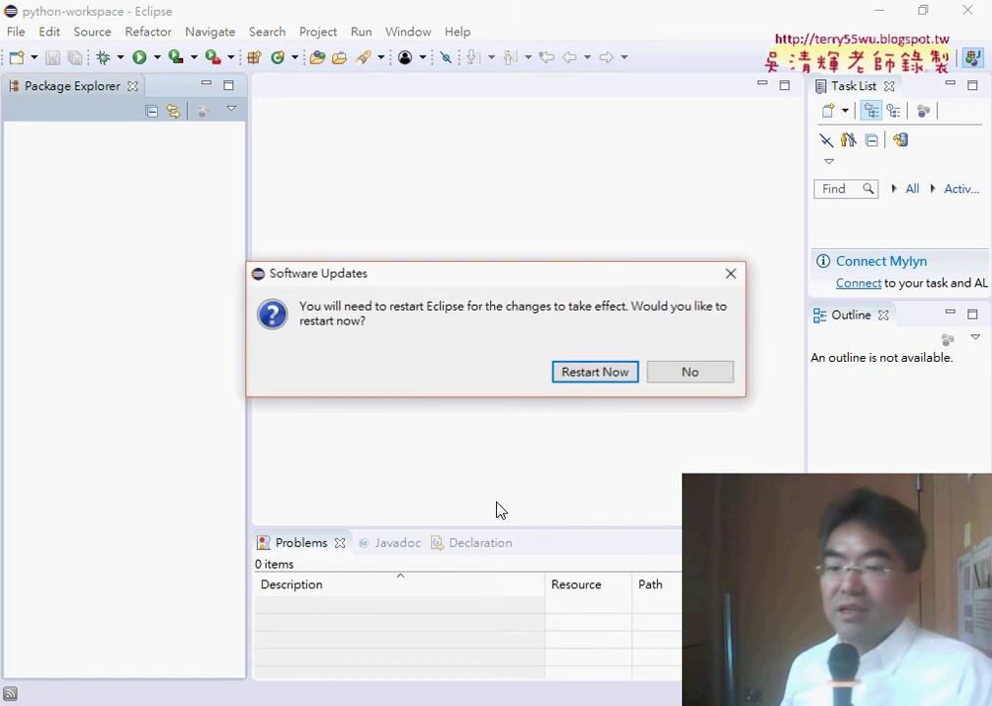
# - Restart Eclipse to apply the installed software and close the Welcome page to show the workbench
pyautogui.click(595, 373)
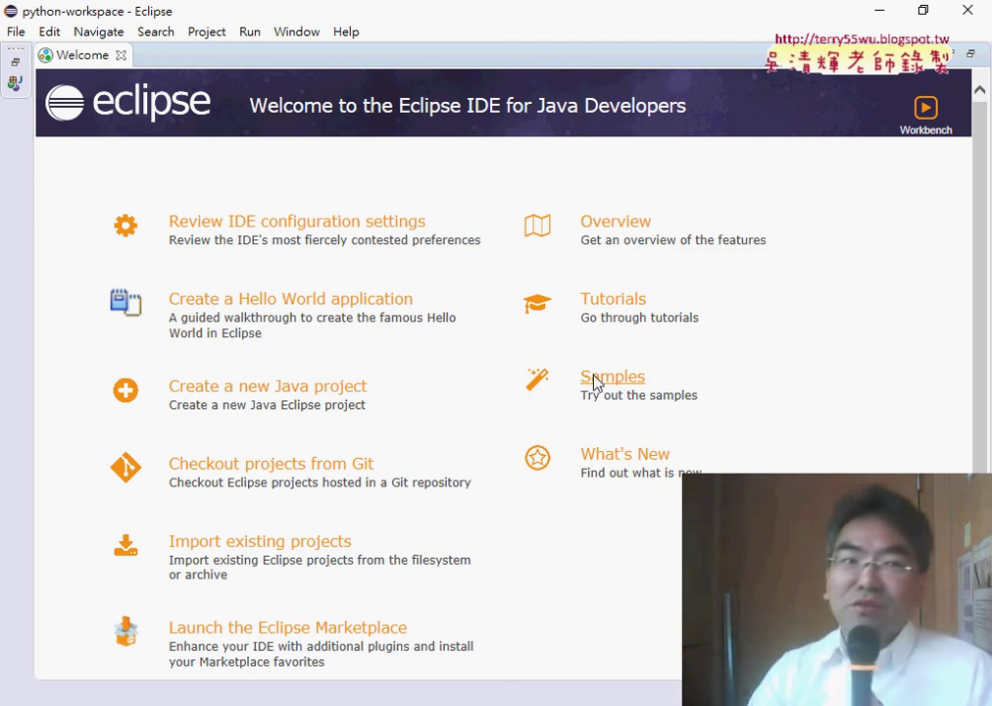
pyautogui.click(121, 55)
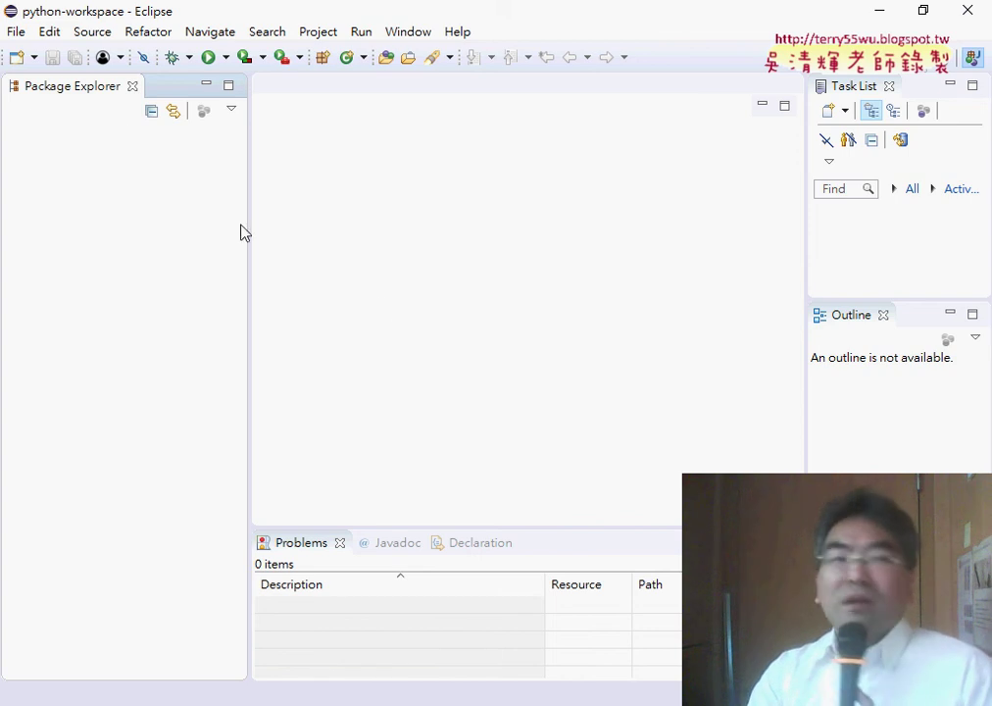
# - Open the full list of new-item wizards and choose PyDev Project from the PyDev category
pyautogui.click(16, 32)
pyautogui.moveTo(39, 54)
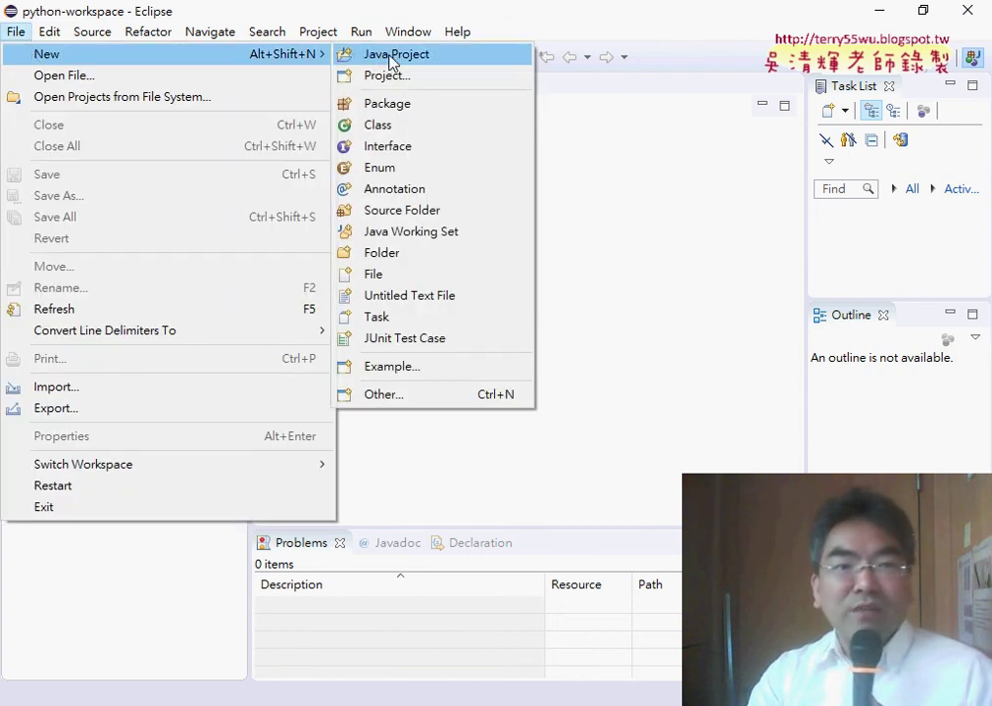
pyautogui.click(410, 394)
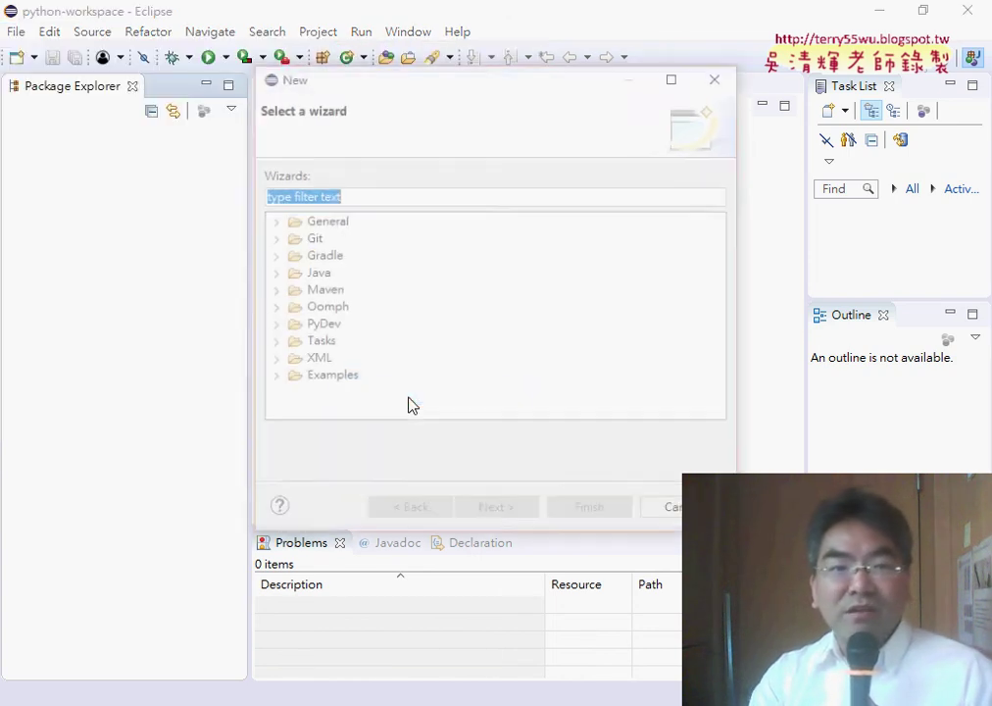
pyautogui.click(272, 324)
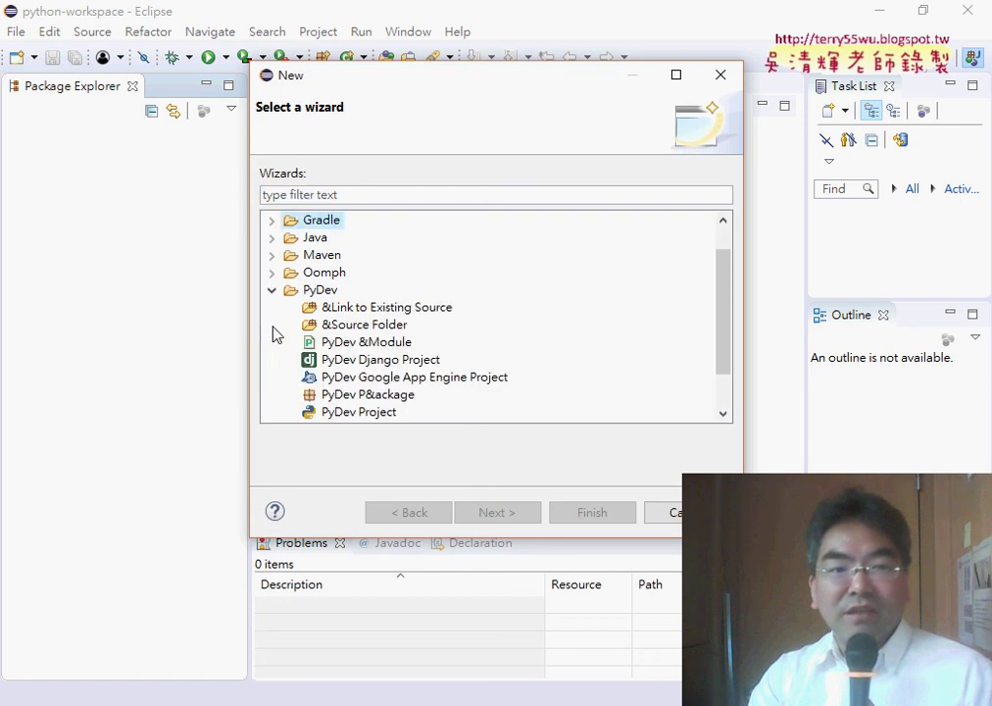
pyautogui.click(381, 412)
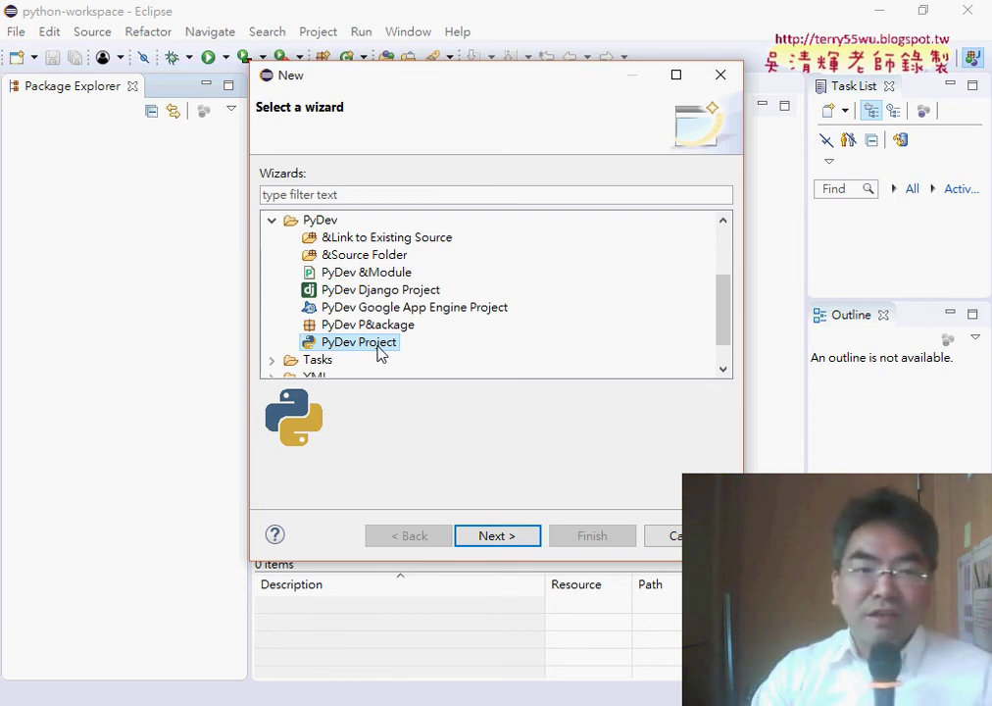
pyautogui.click(392, 293)
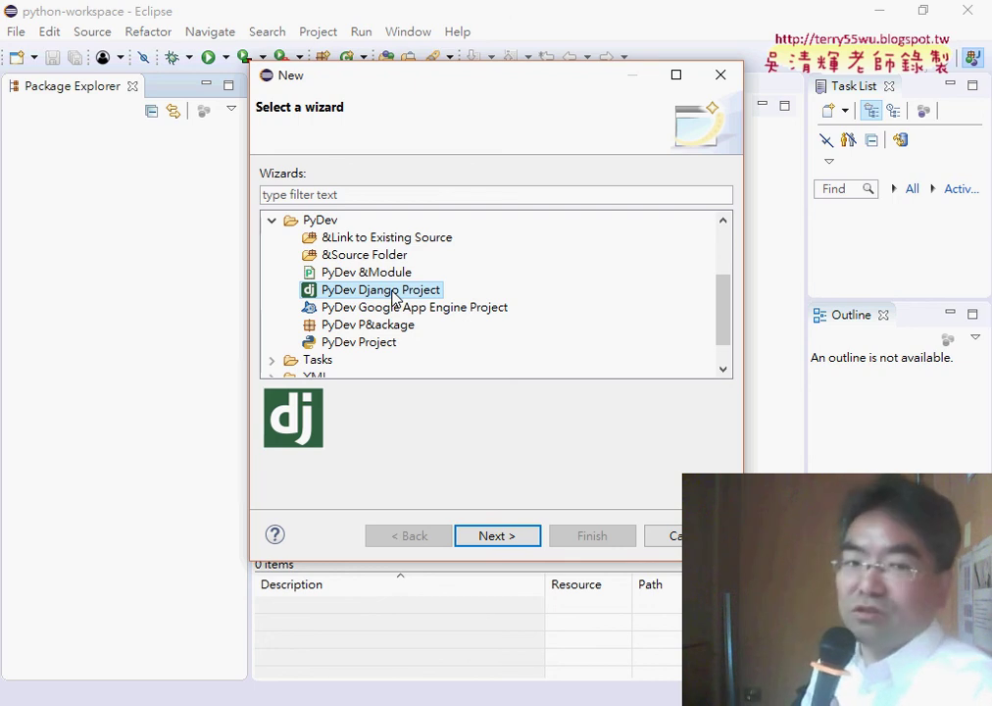
pyautogui.click(358, 343)
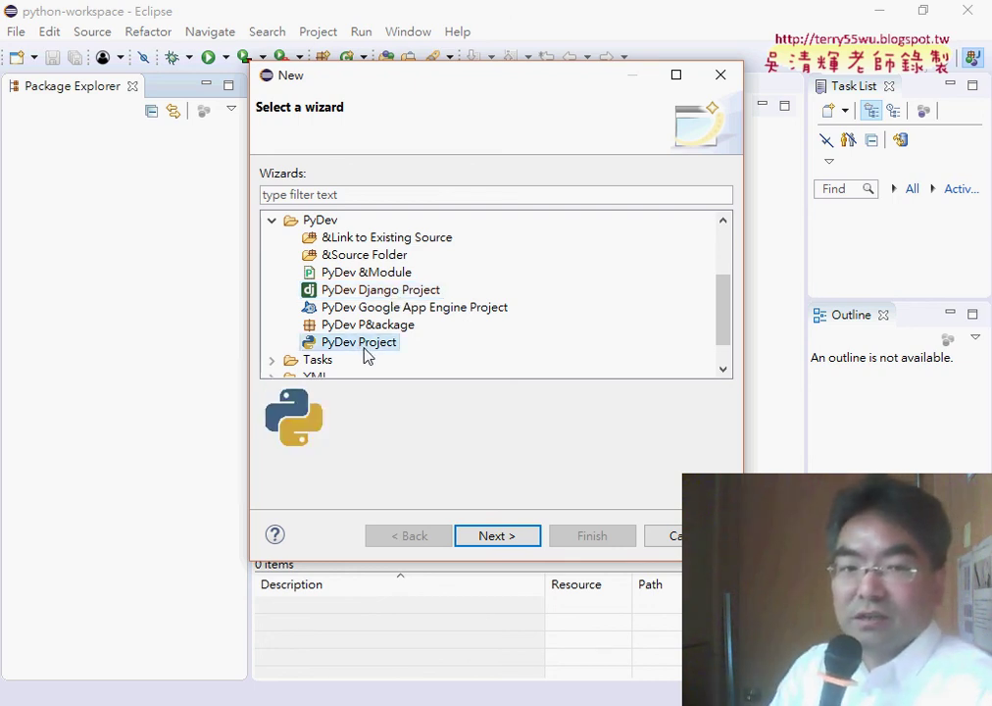
pyautogui.click(497, 538)
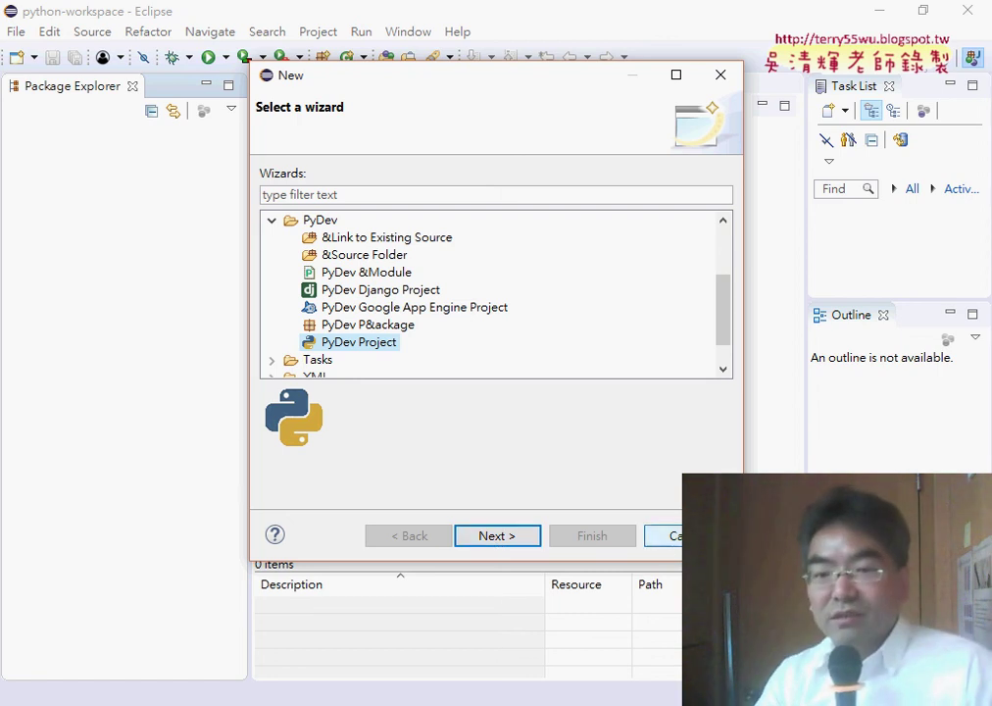